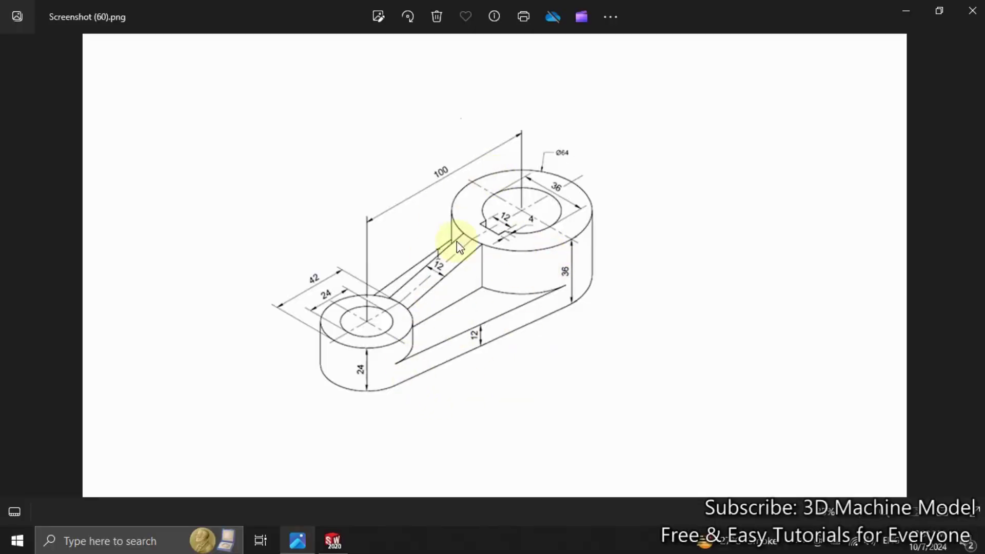
# Return from the Photos reference drawing to the empty SOLIDWORKS Sketch3
pyautogui.click(349, 543)
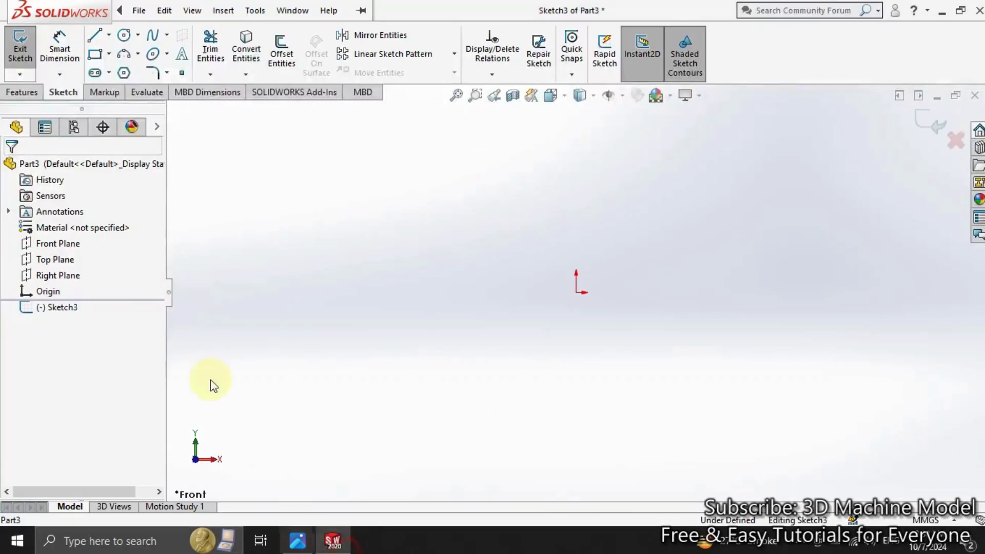
# Draw a pair of concentric circles to the left of the origin
pyautogui.click(124, 36)
pyautogui.click(435, 293)
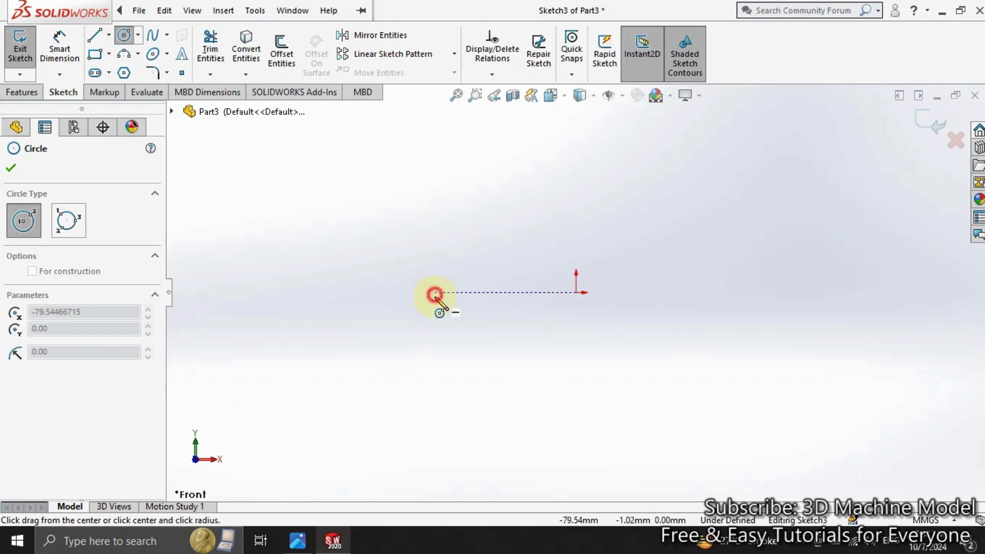
pyautogui.click(437, 326)
pyautogui.click(434, 293)
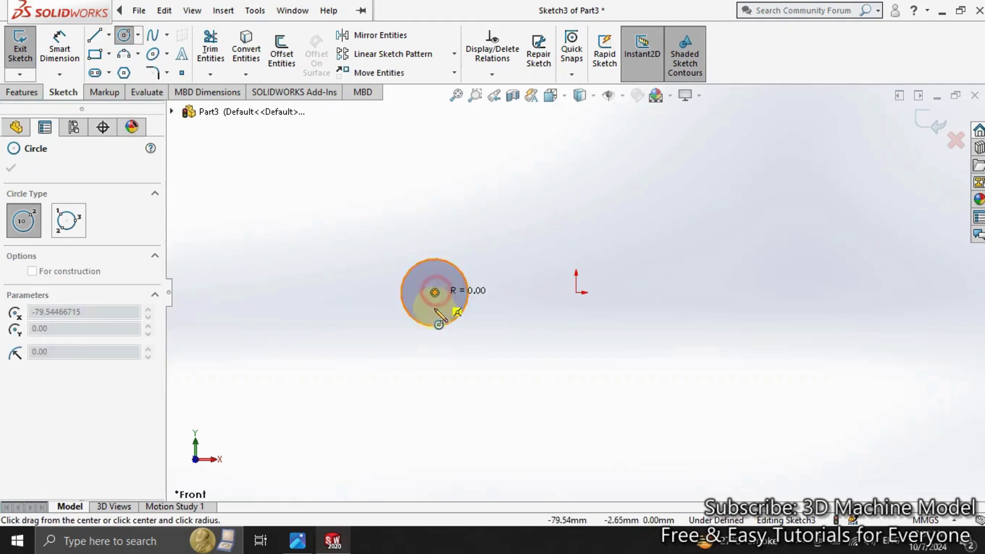
pyautogui.click(434, 368)
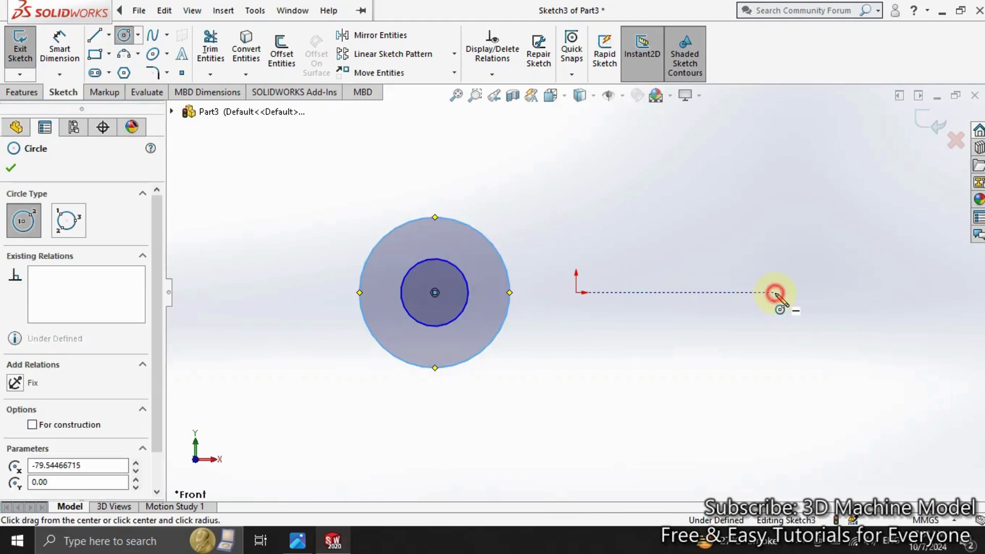
# Draw a larger pair of concentric circles to the right of the origin
pyautogui.click(775, 292)
pyautogui.click(777, 335)
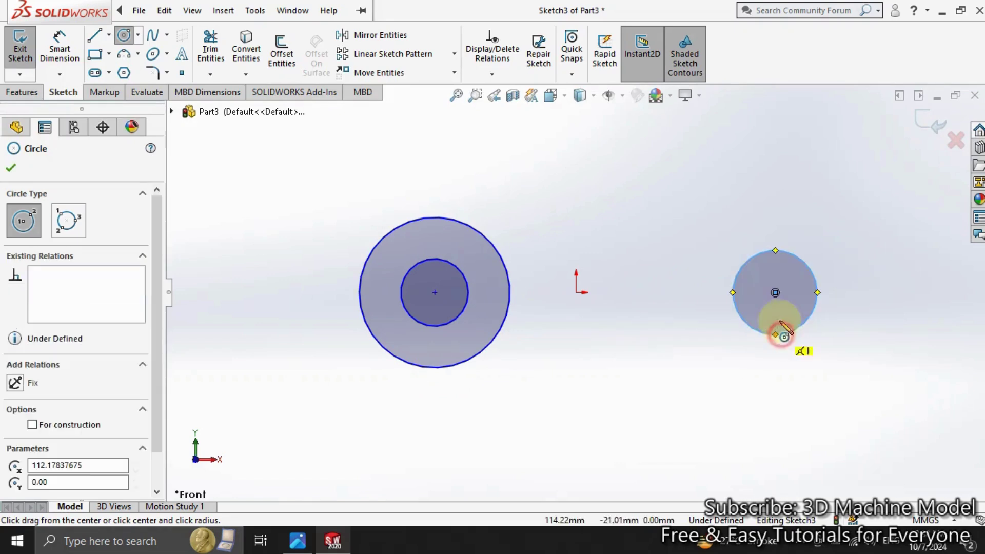
pyautogui.click(775, 292)
pyautogui.click(780, 384)
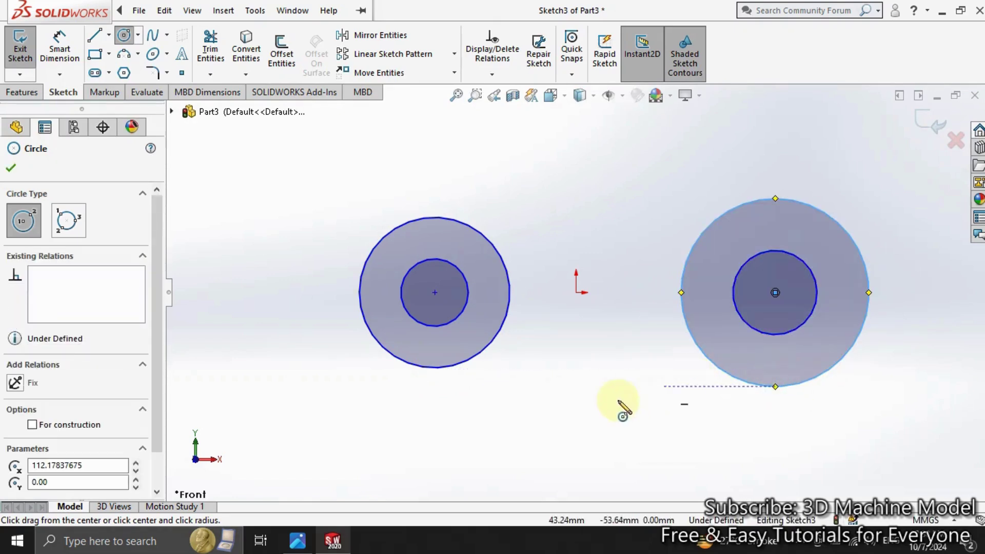
pyautogui.click(11, 169)
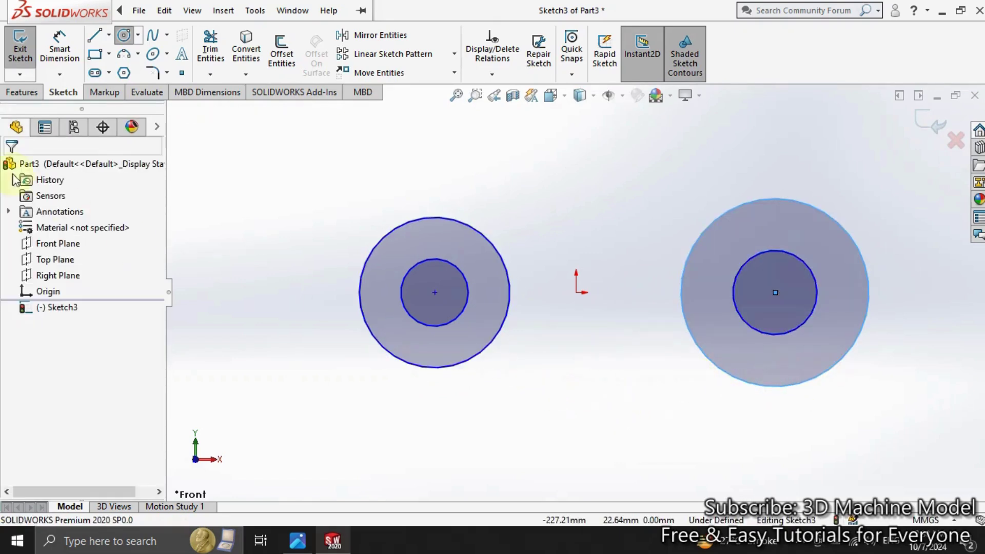
pyautogui.click(109, 35)
# Draw vertical and horizontal centerlines starting from the origin
pyautogui.click(128, 68)
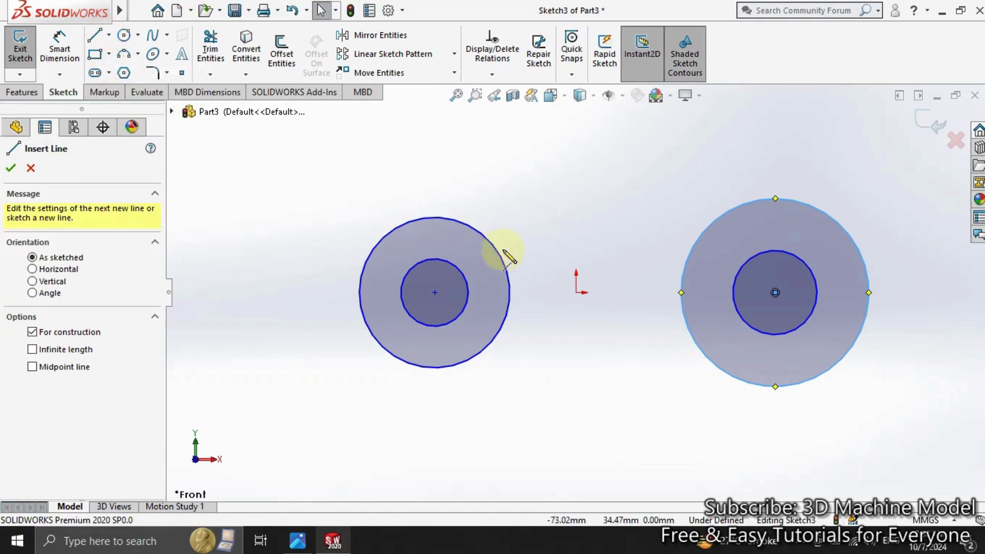
pyautogui.click(577, 293)
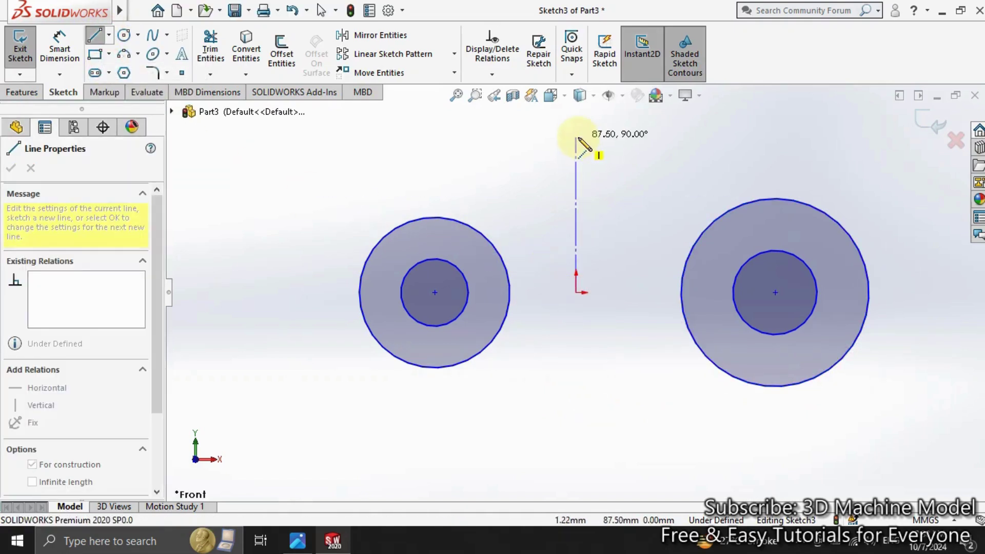
pyautogui.click(577, 137)
pyautogui.rightClick(539, 307)
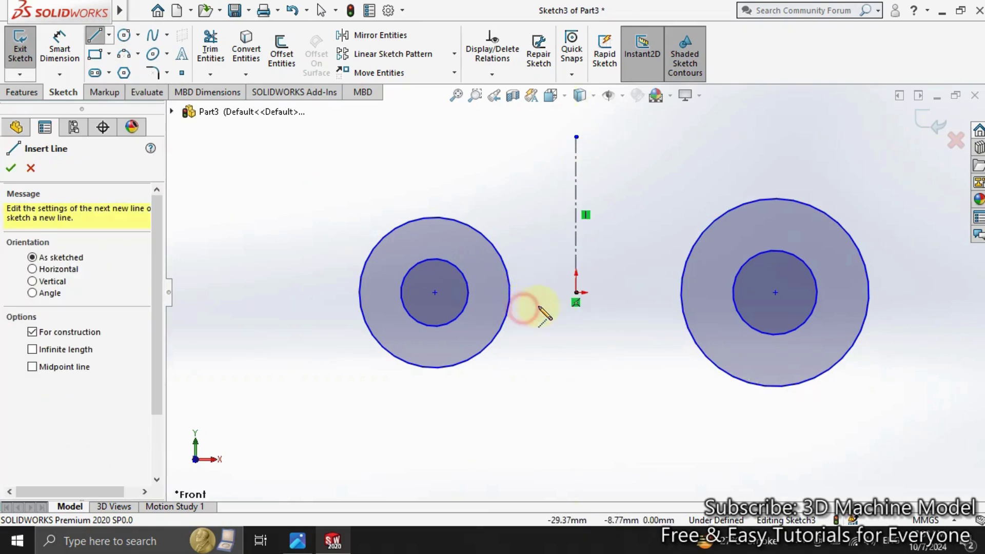
pyautogui.click(576, 293)
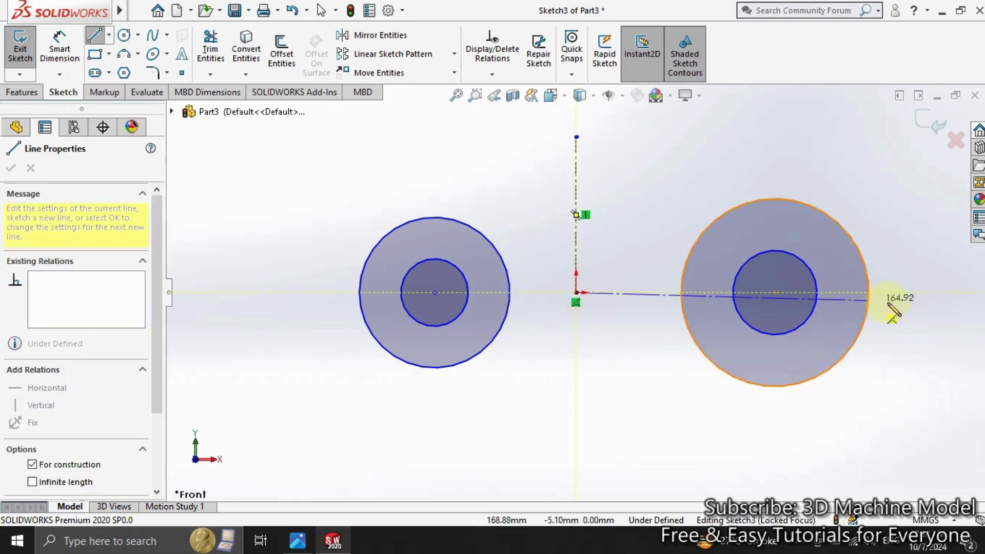
pyautogui.click(916, 292)
pyautogui.press('Escape')
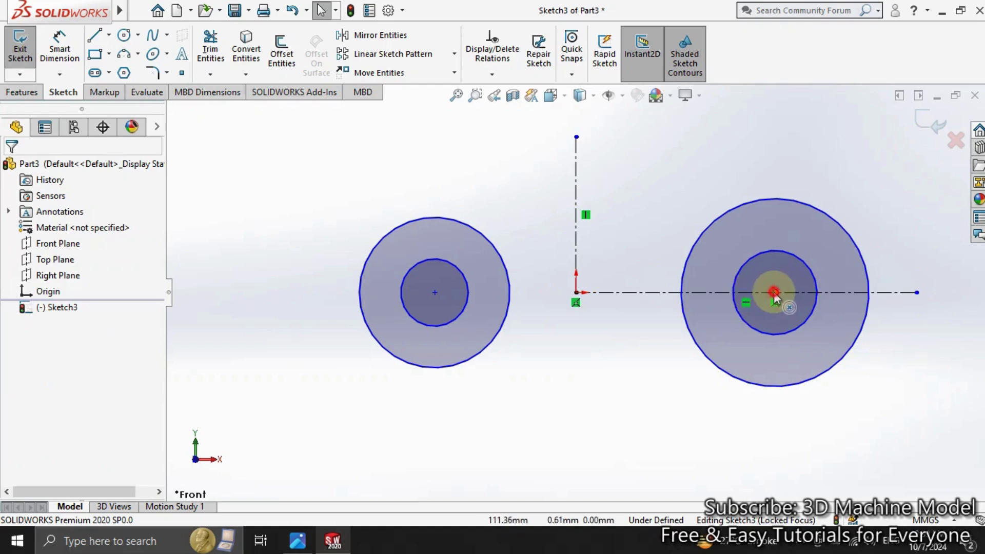
# Make both circle centres symmetric about the vertical centerline
pyautogui.click(775, 292)
pyautogui.keyDown('ctrl'); pyautogui.click(571, 247); pyautogui.keyUp('ctrl')
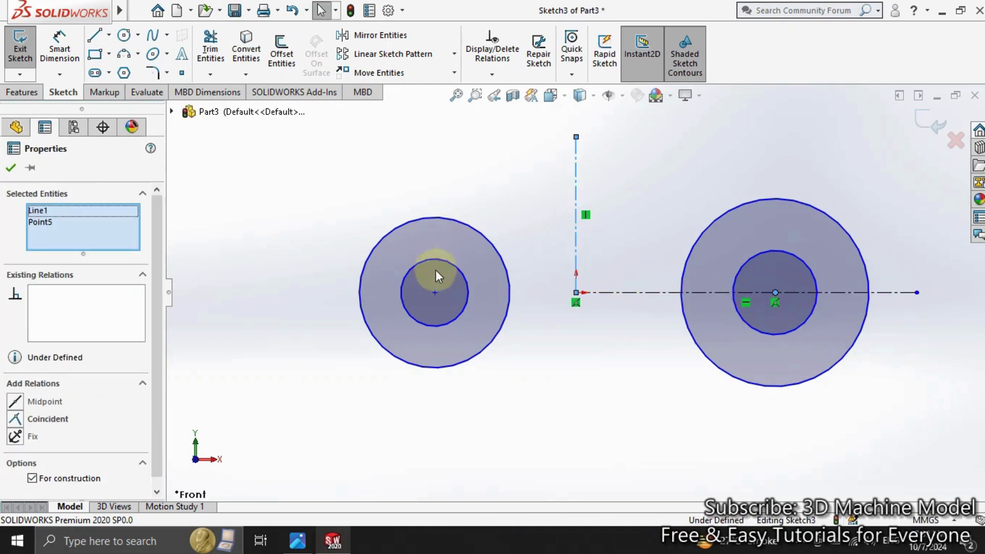
pyautogui.keyDown('ctrl'); pyautogui.click(434, 292); pyautogui.keyUp('ctrl')
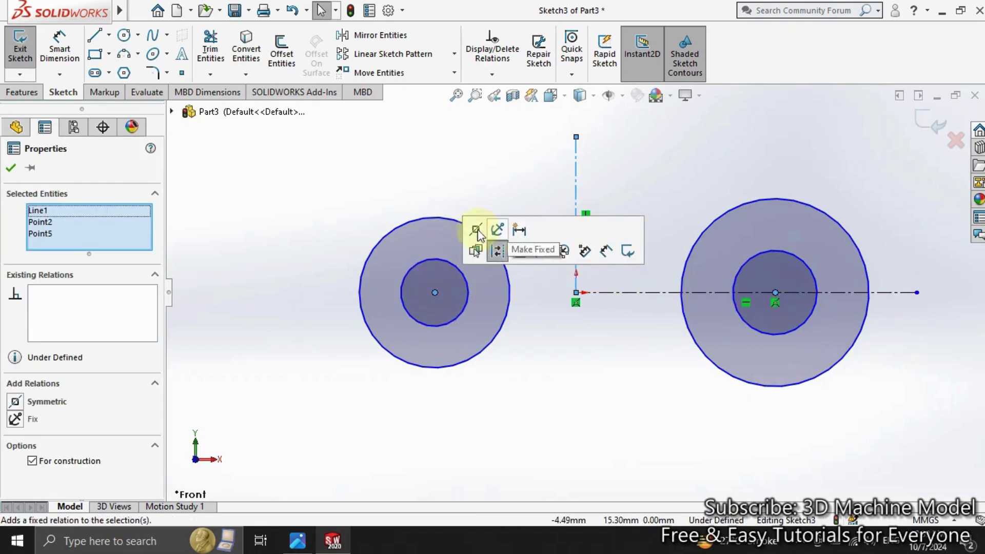
pyautogui.click(476, 230)
pyautogui.click(508, 386)
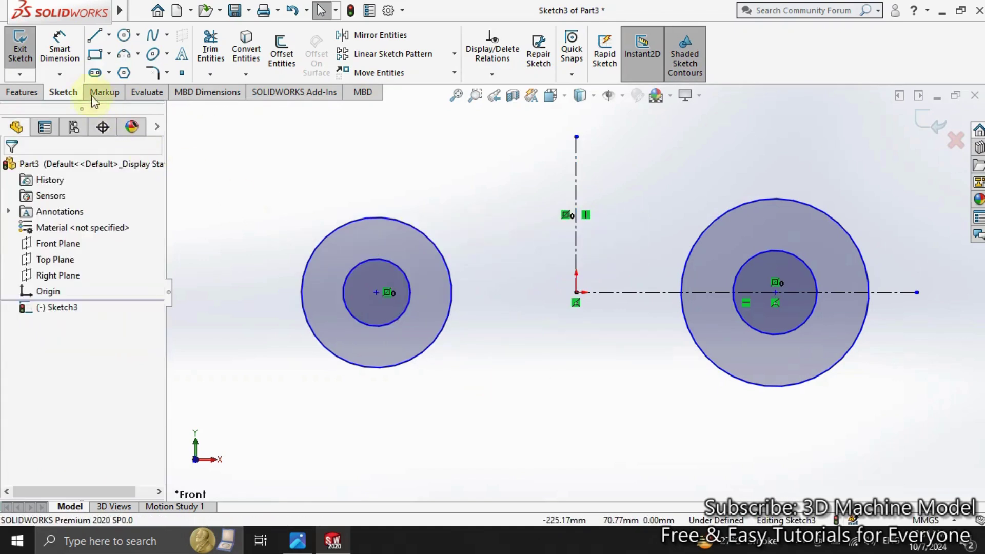
pyautogui.click(60, 46)
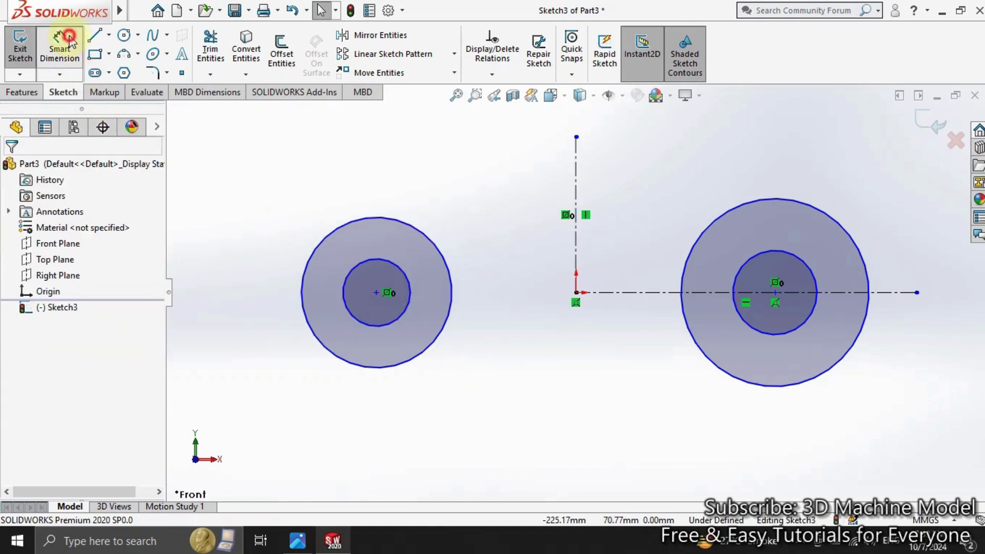
# Dimension the right circles to diameters 64 and 36
pyautogui.click(844, 372)
pyautogui.click(847, 416)
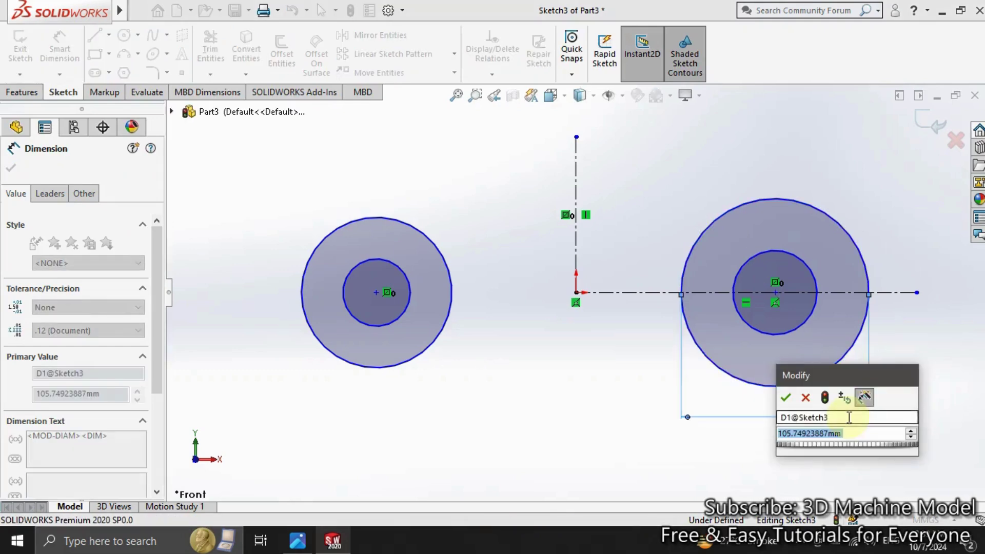
pyautogui.write('64')
pyautogui.press('Return')
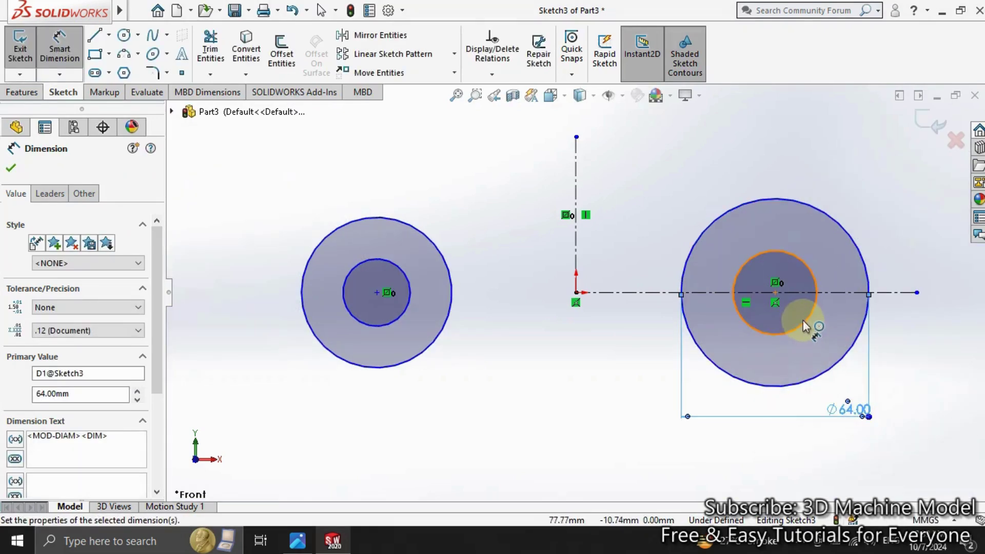
pyautogui.click(809, 321)
pyautogui.click(830, 166)
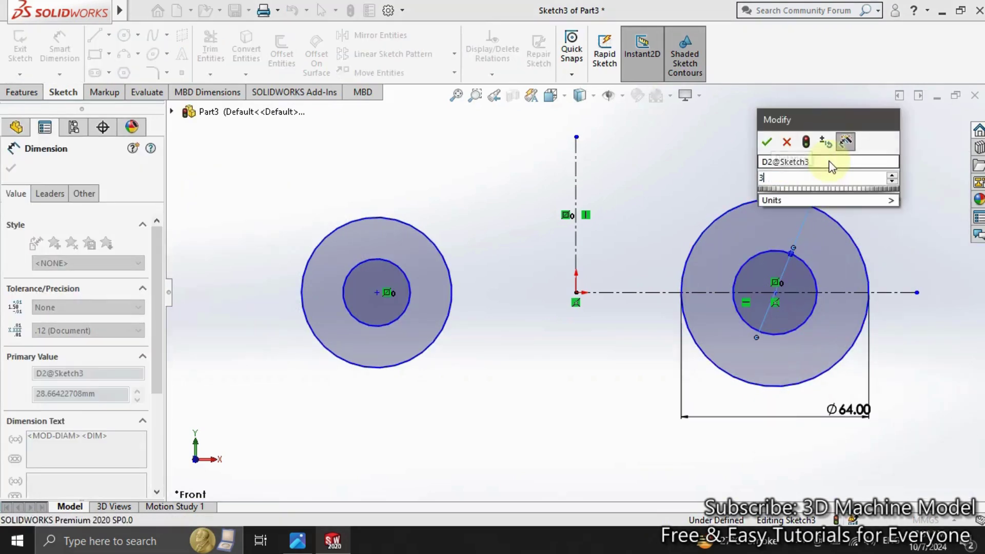
pyautogui.write('36')
pyautogui.press('Return')
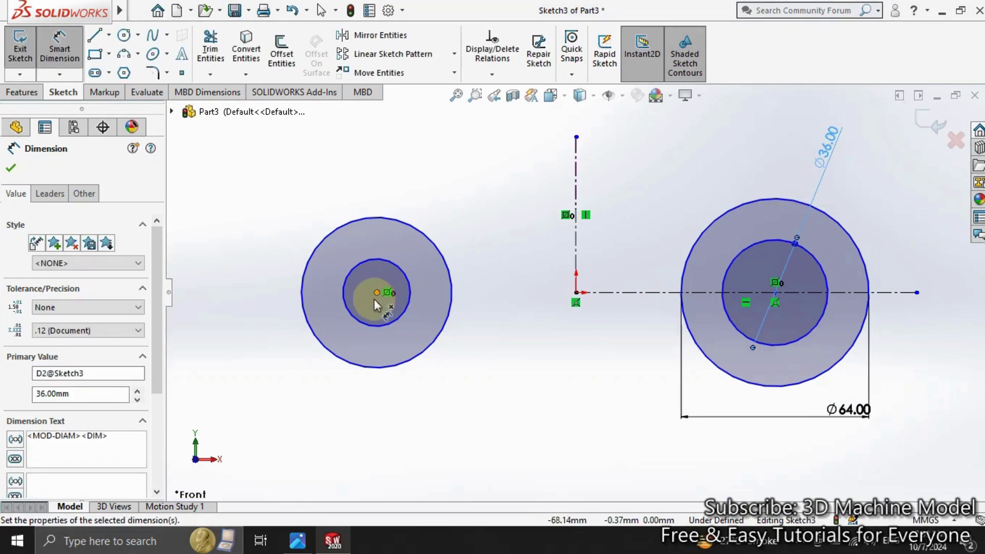
# Dimension the left circles to diameters 24 and 42
pyautogui.click(373, 330)
pyautogui.click(245, 353)
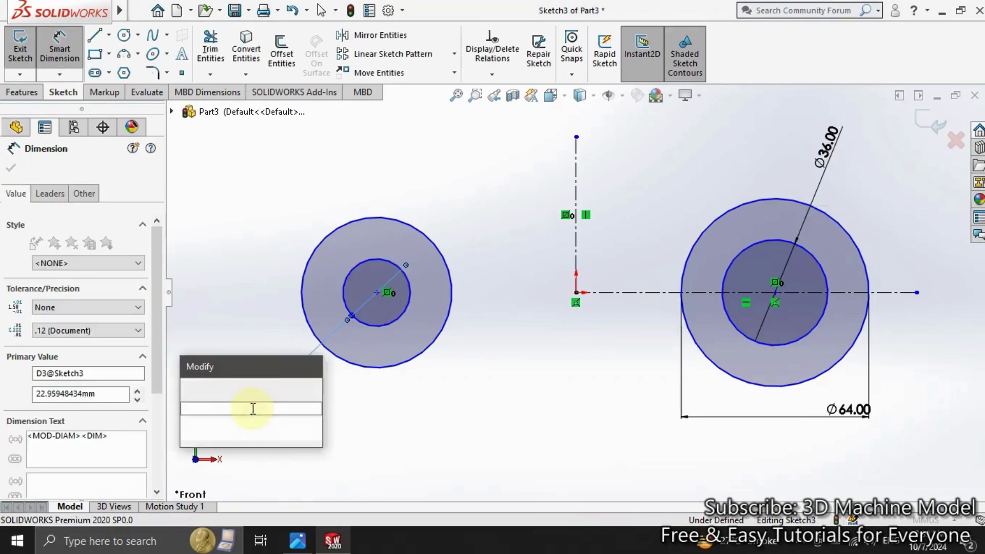
pyautogui.write('24')
pyautogui.press('Return')
pyautogui.press('Escape')
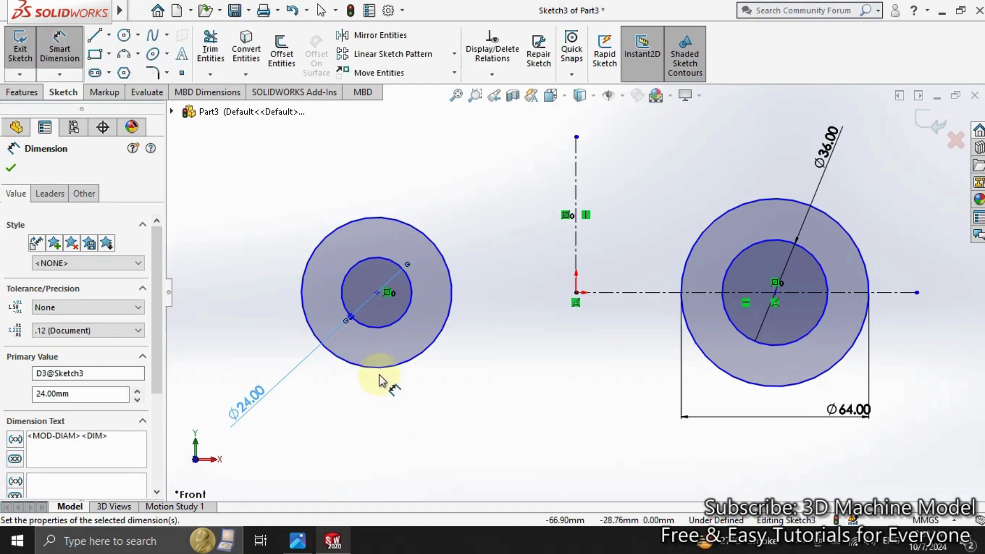
pyautogui.click(378, 369)
pyautogui.press('d')
pyautogui.click(342, 408)
pyautogui.write('4')
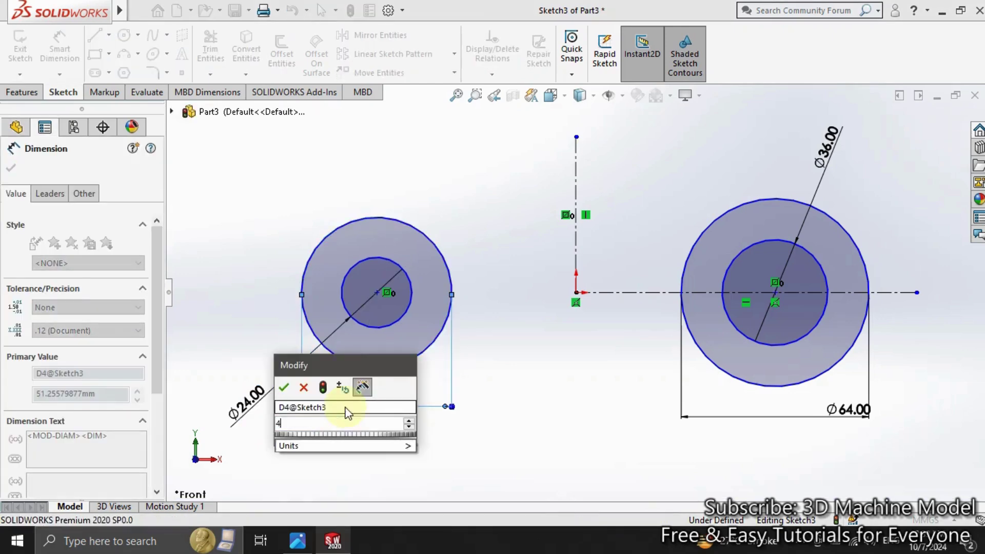
pyautogui.write('2')
pyautogui.press('Return')
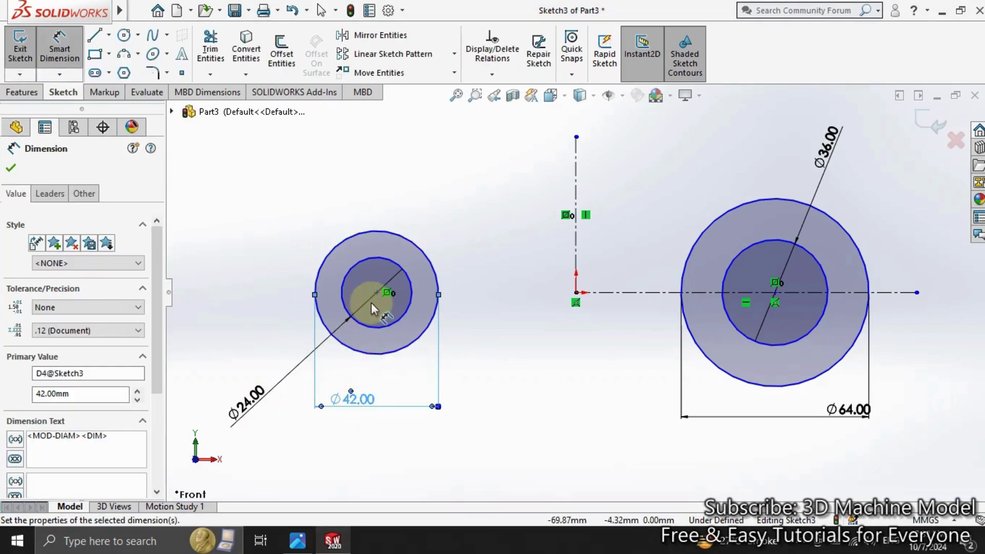
# Set the distance between the two circle centres to 100
pyautogui.click(377, 295)
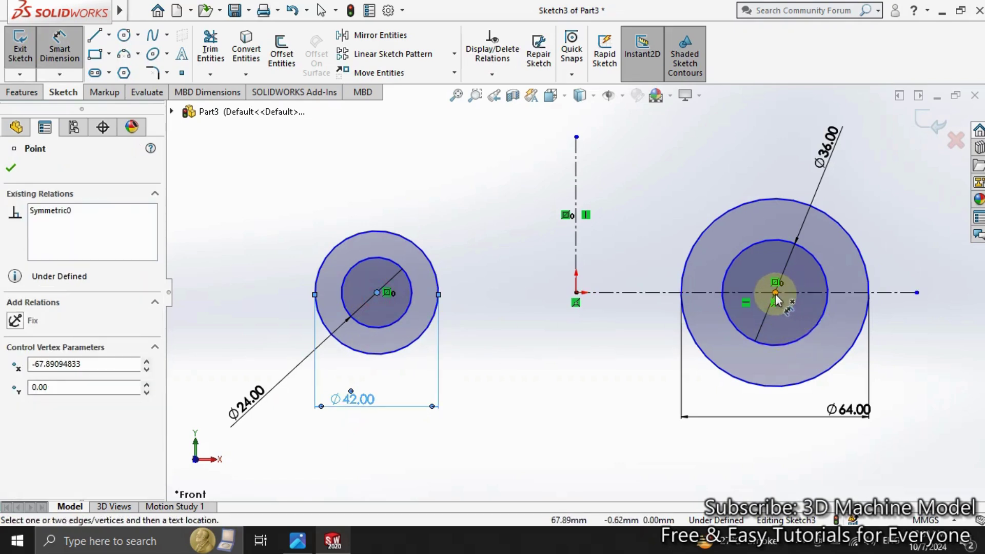
pyautogui.click(776, 294)
pyautogui.click(659, 418)
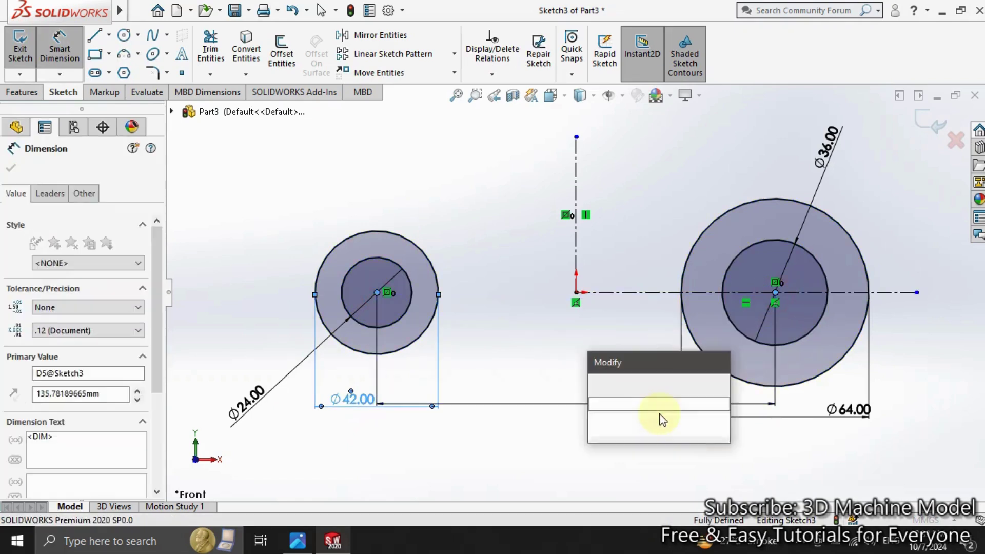
pyautogui.write('100')
pyautogui.press('Return')
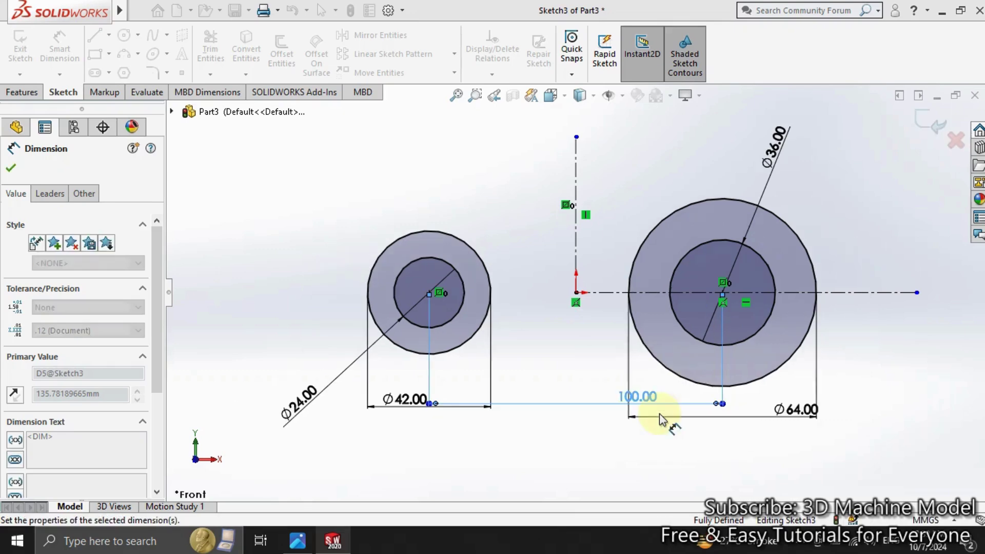
pyautogui.press('Escape')
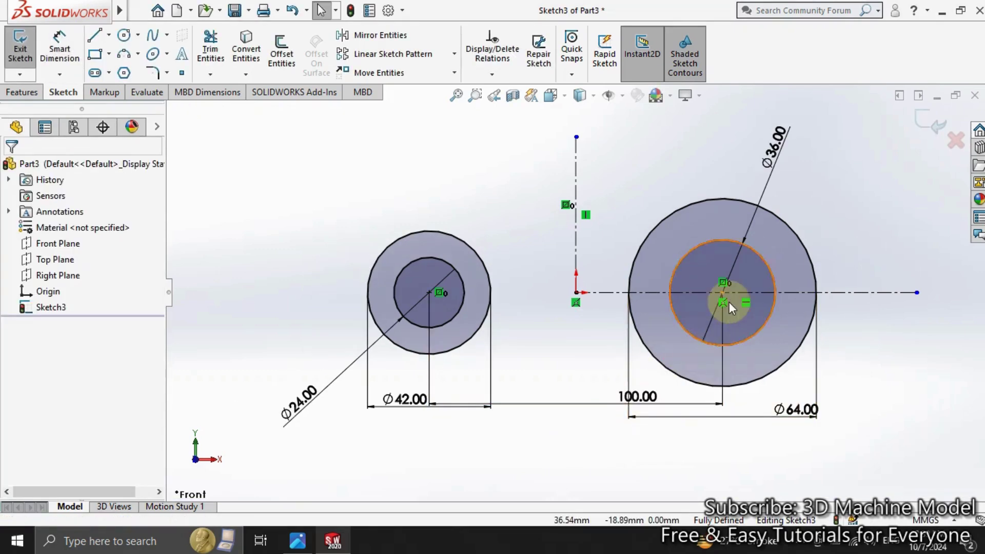
# Sketch the keyway outline: a vertical line and two horizontal lines meeting the Ø36 bore
pyautogui.scroll(-3, 730, 299)
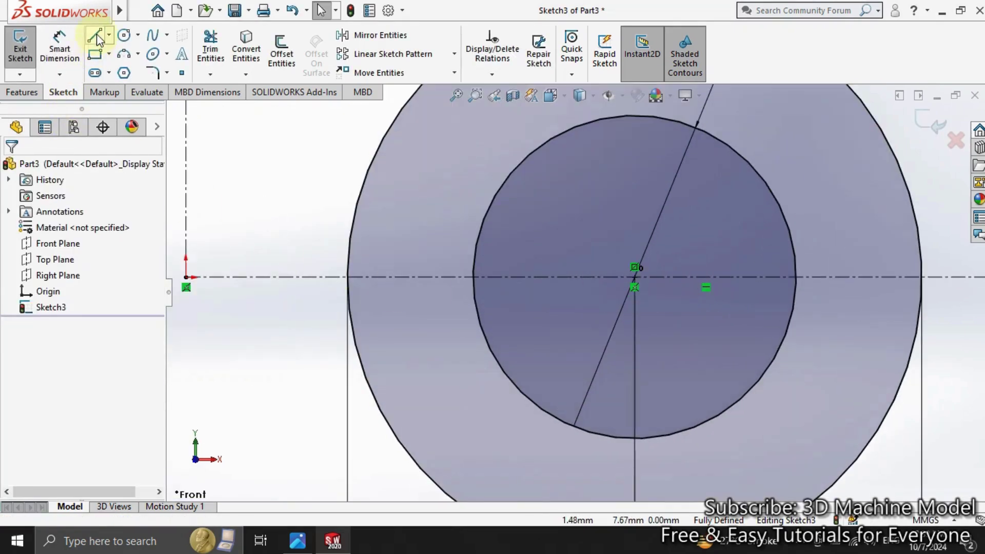
pyautogui.click(95, 36)
pyautogui.click(419, 234)
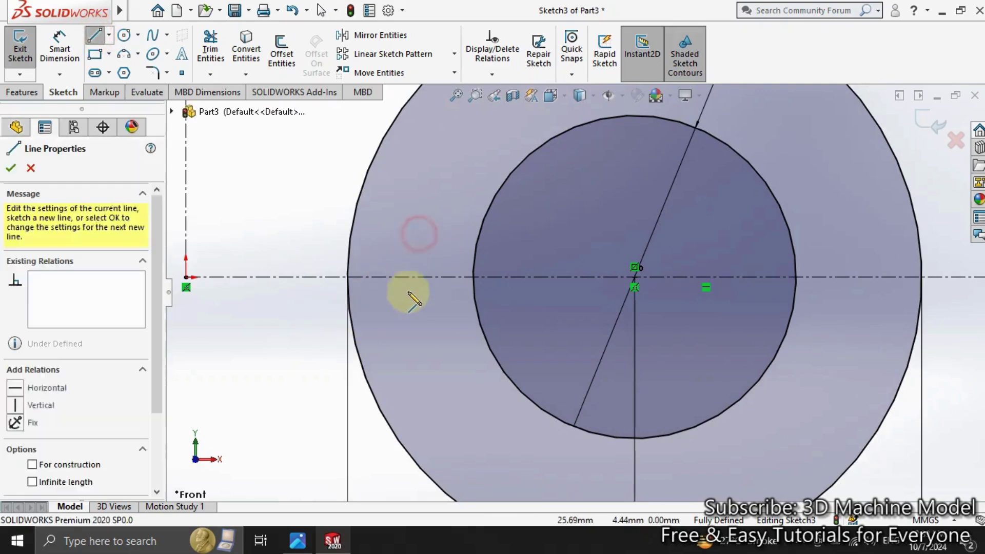
pyautogui.click(419, 323)
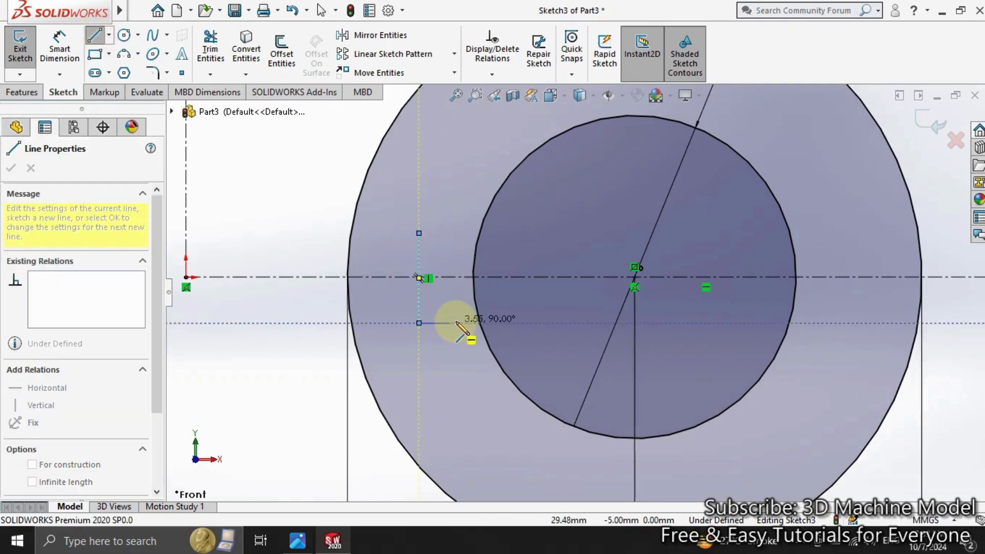
pyautogui.click(477, 324)
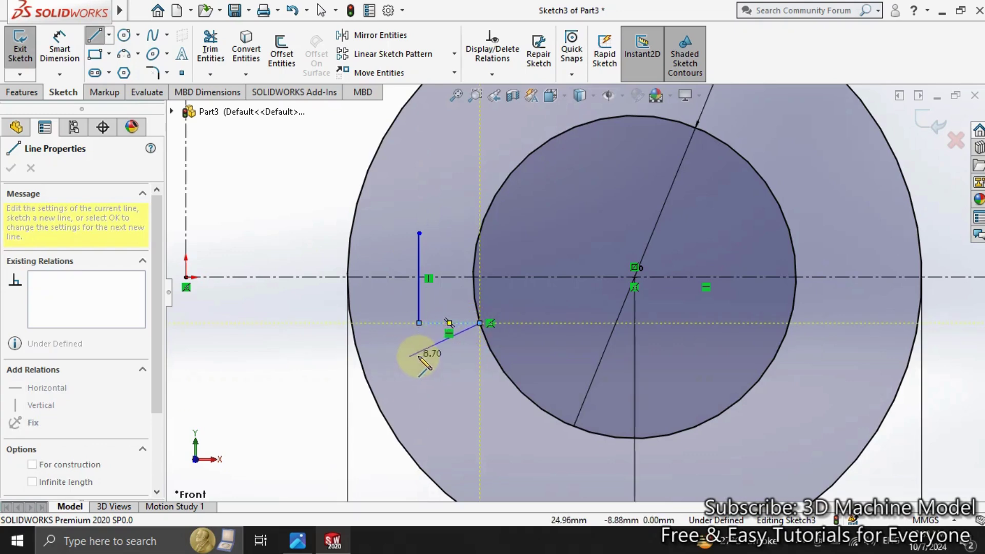
pyautogui.rightClick(421, 359)
pyautogui.click(437, 384)
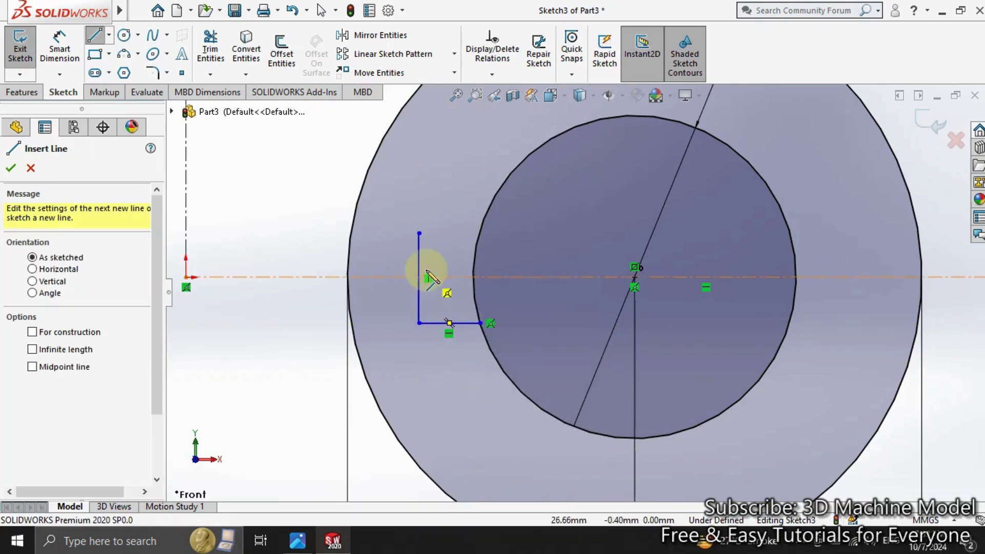
pyautogui.click(419, 233)
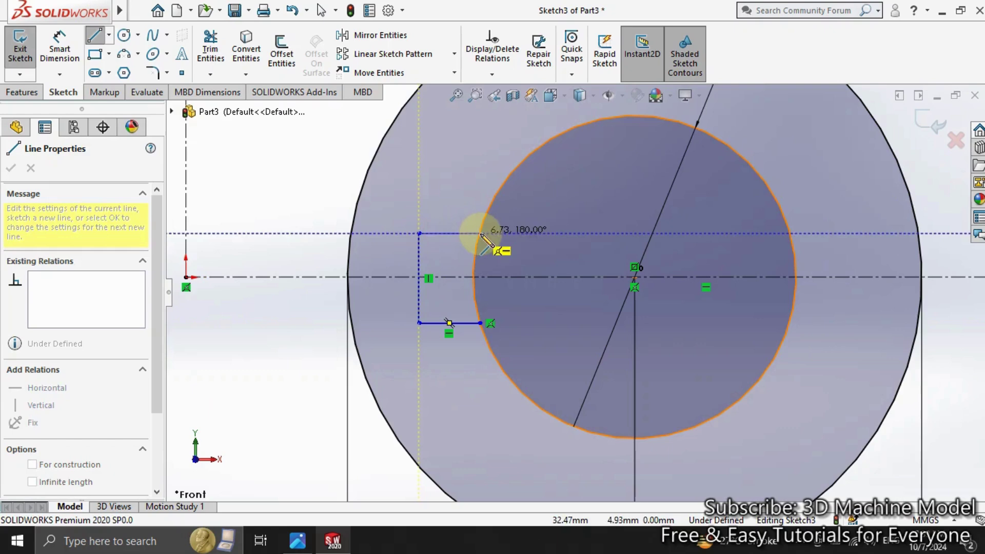
pyautogui.rightClick(462, 272)
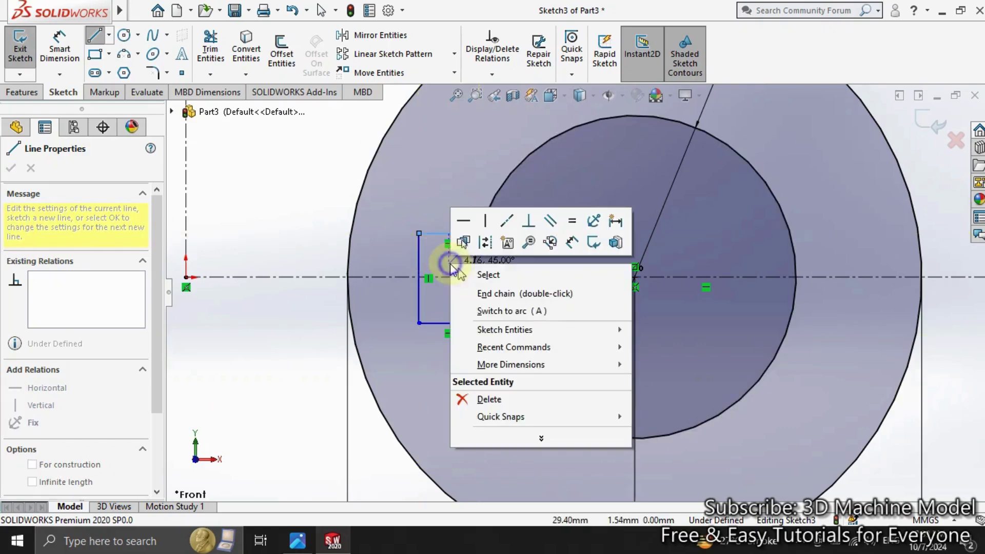
pyautogui.click(473, 282)
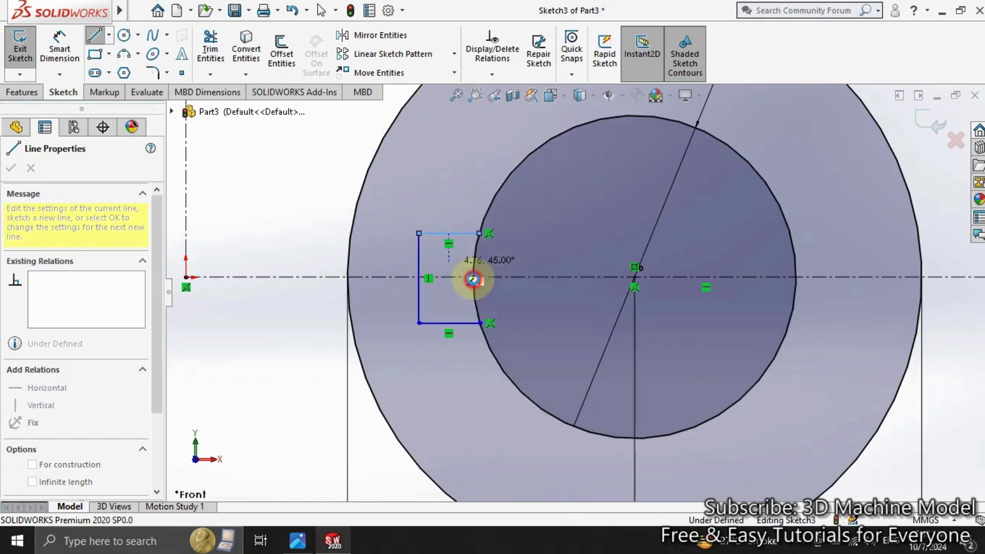
pyautogui.click(421, 323)
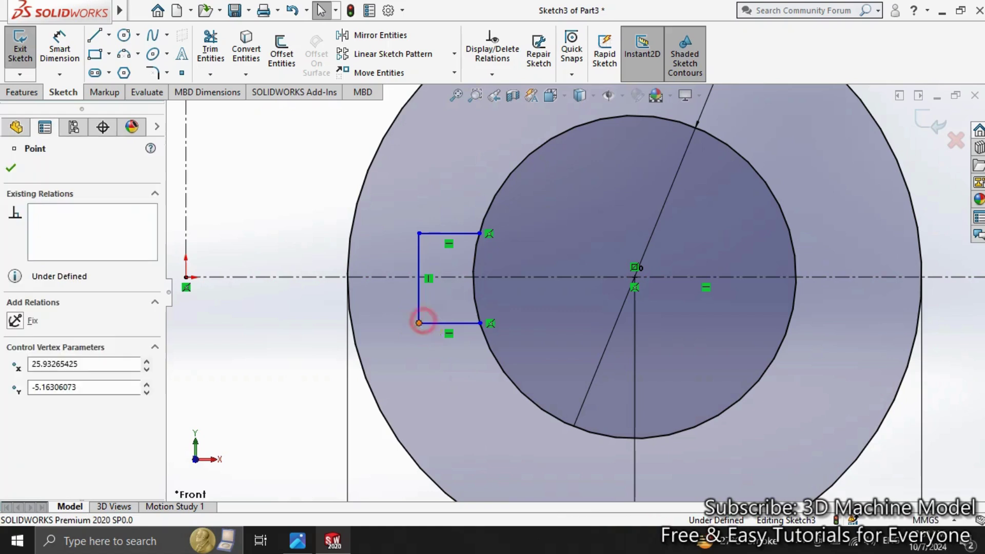
# Make the keyway corner points symmetric about the horizontal centreline
pyautogui.keyDown('ctrl'); pyautogui.click(392, 279); pyautogui.keyUp('ctrl')
pyautogui.keyDown('ctrl'); pyautogui.click(419, 234); pyautogui.keyUp('ctrl')
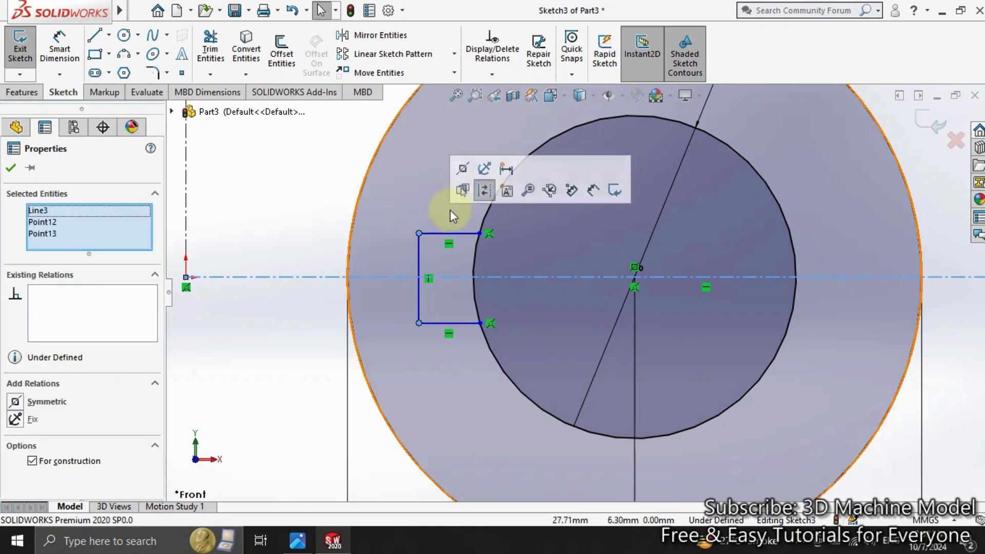
pyautogui.click(461, 167)
pyautogui.click(306, 306)
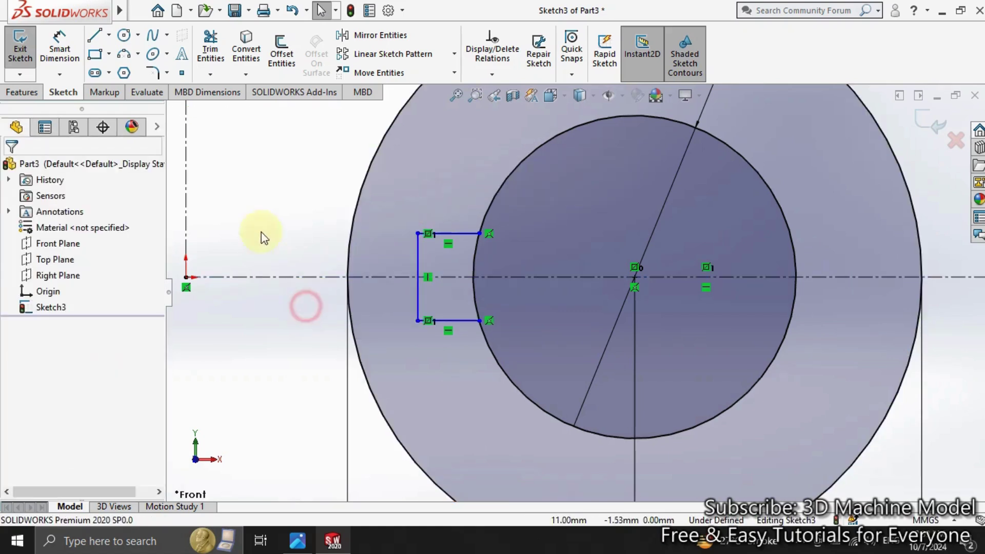
# Dimension the keyway to 12 mm wide and 4 mm deep
pyautogui.click(64, 62)
pyautogui.click(422, 307)
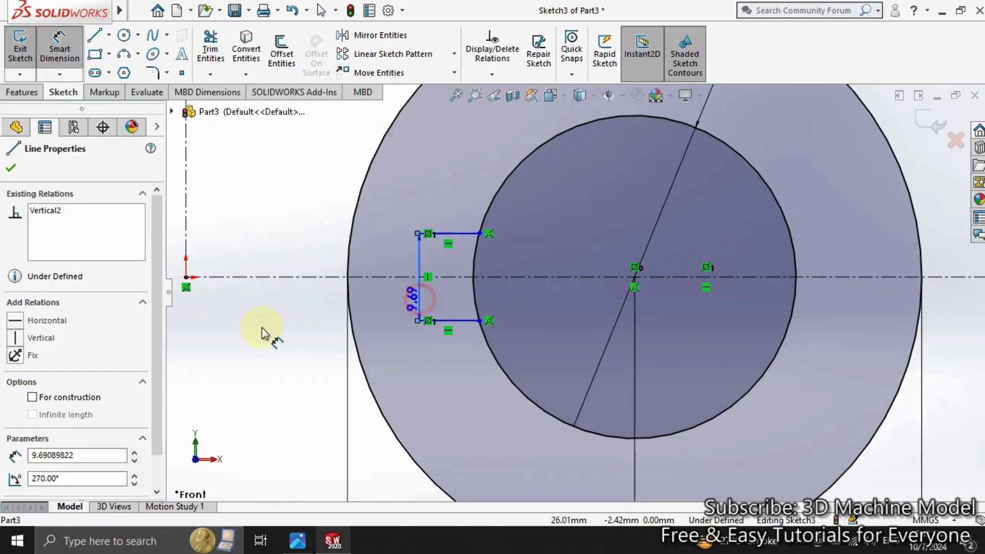
pyautogui.click(262, 330)
pyautogui.write('1')
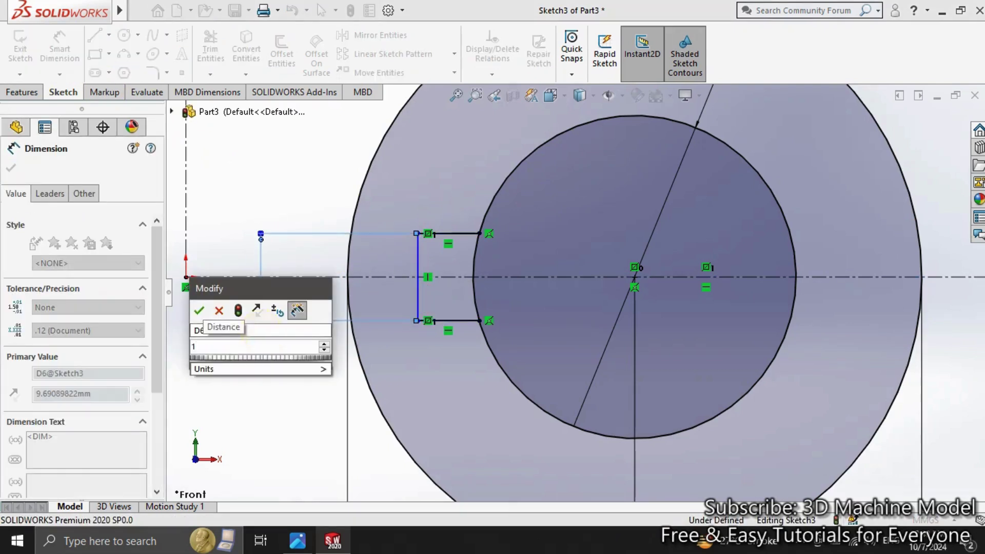
pyautogui.write('2')
pyautogui.press('Return')
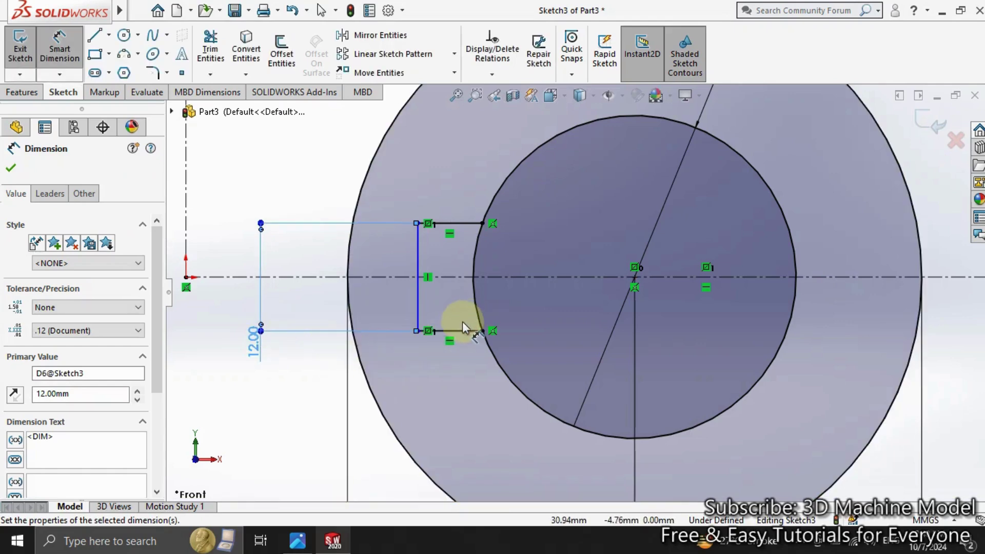
pyautogui.click(452, 331)
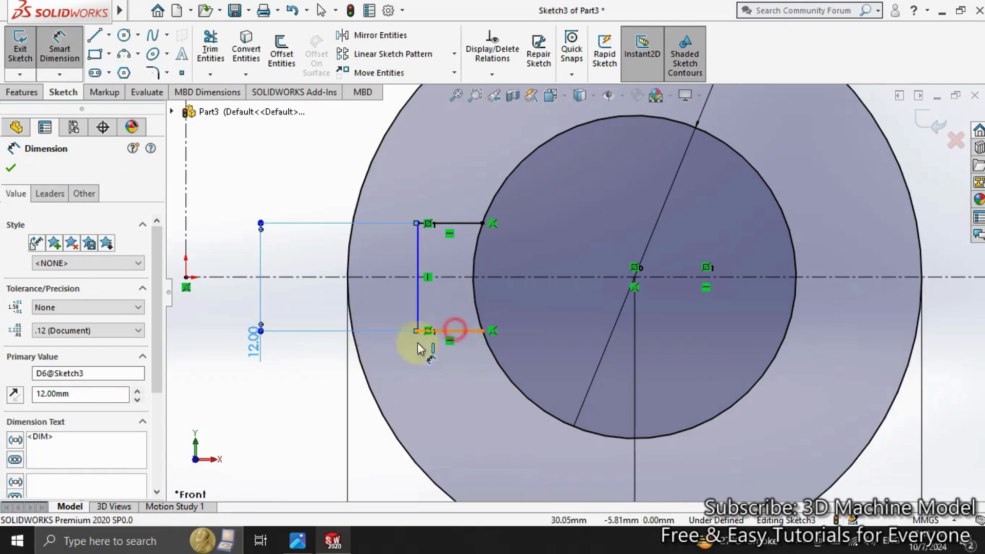
pyautogui.click(328, 413)
pyautogui.write('4')
pyautogui.press('Return')
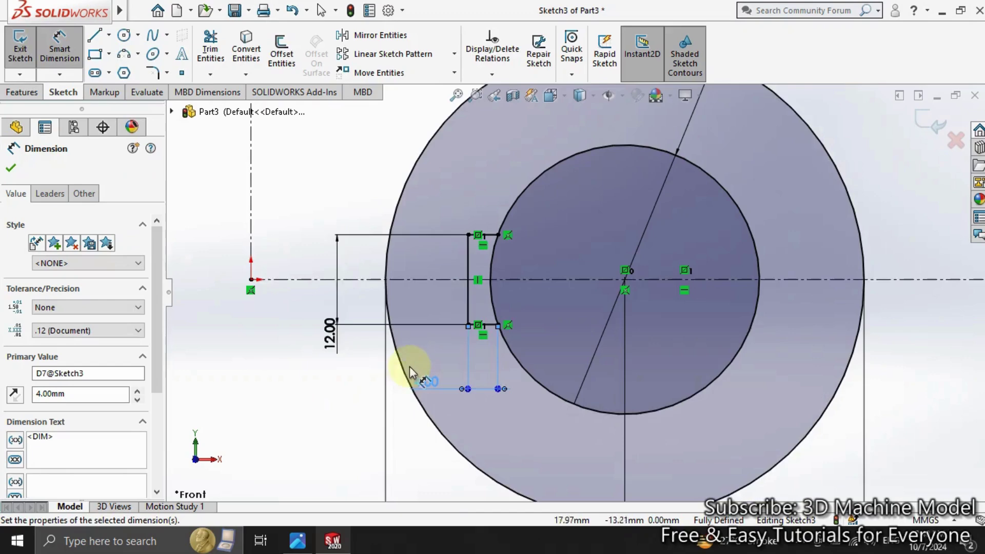
pyautogui.scroll(3, 431, 359)
pyautogui.scroll(-4, 593, 259)
pyautogui.scroll(-3, 631, 232)
pyautogui.press('Escape')
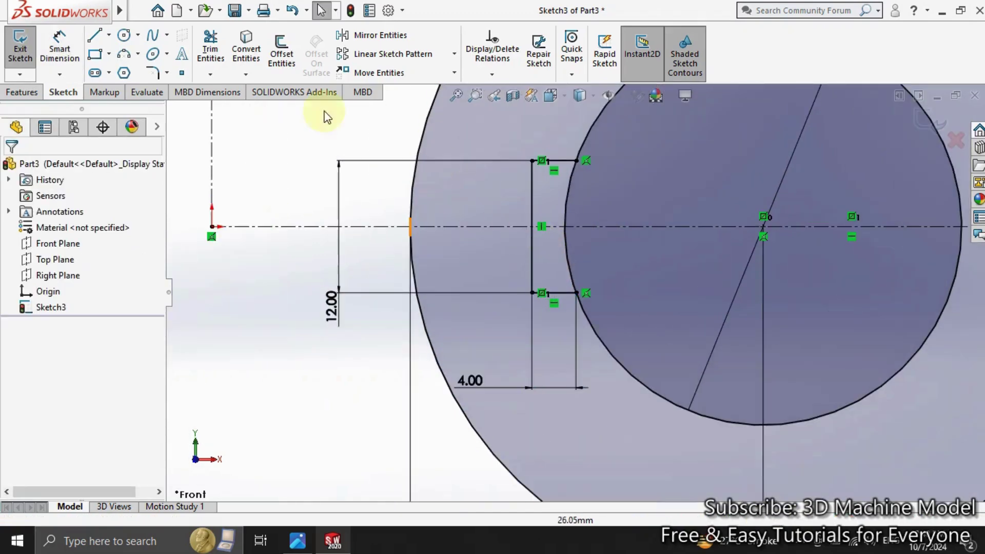
# Trim away the bore arc inside the keyway
pyautogui.click(202, 45)
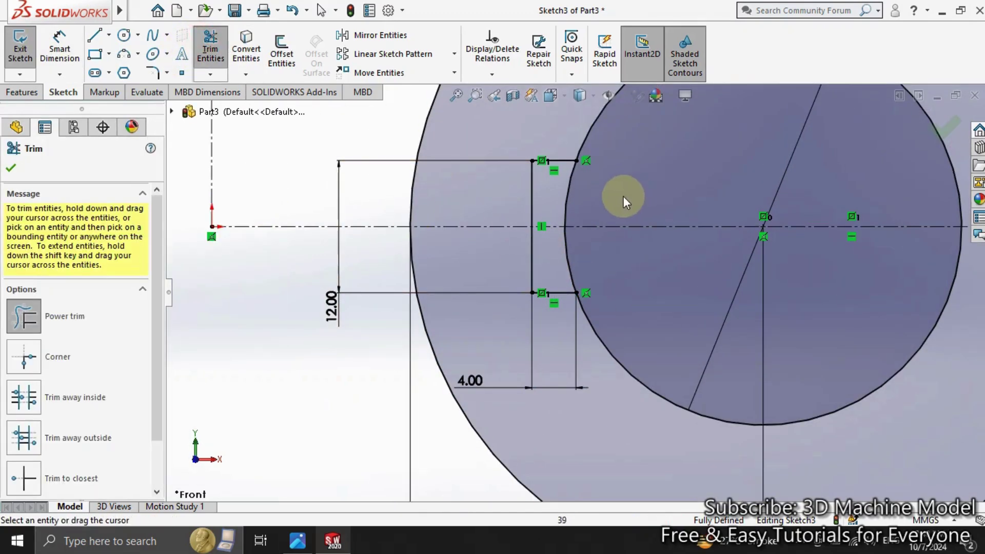
pyautogui.moveTo(557, 195); pyautogui.dragTo(581, 276)
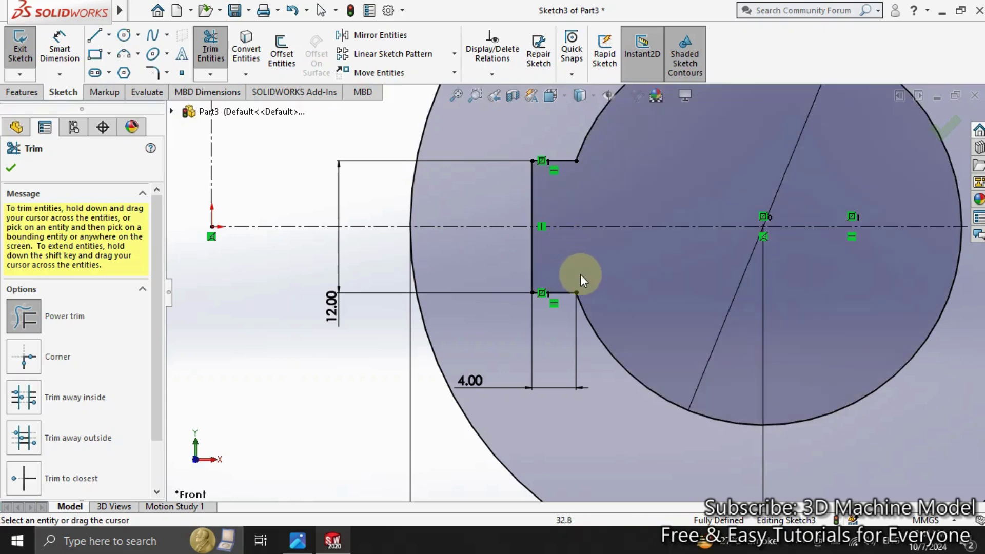
pyautogui.press('Escape')
pyautogui.scroll(2, 578, 282)
pyautogui.scroll(2, 578, 282)
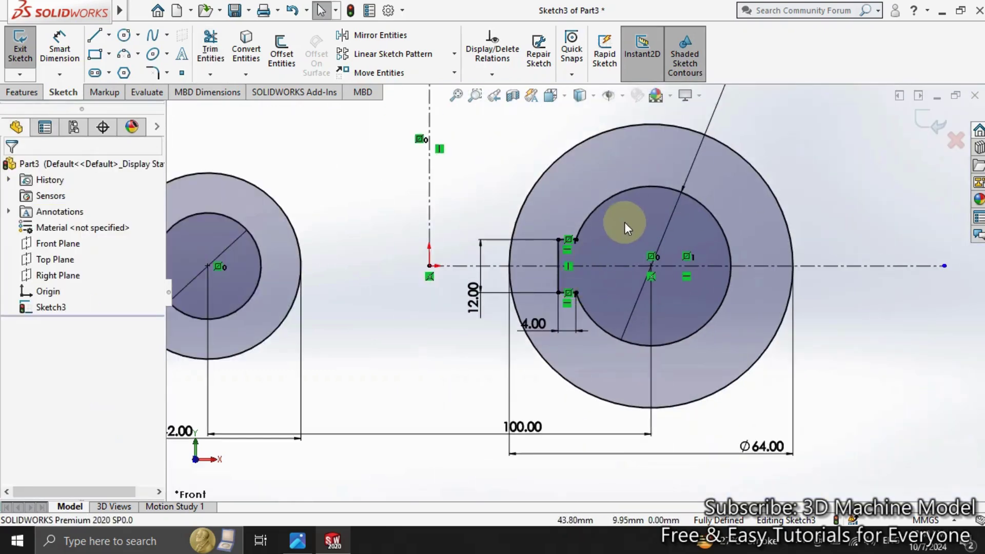
pyautogui.scroll(2, 614, 226)
pyautogui.keyDown('ctrl'); pyautogui.moveTo(614, 227); pyautogui.dragTo(608, 229, button='middle'); pyautogui.keyUp('ctrl')
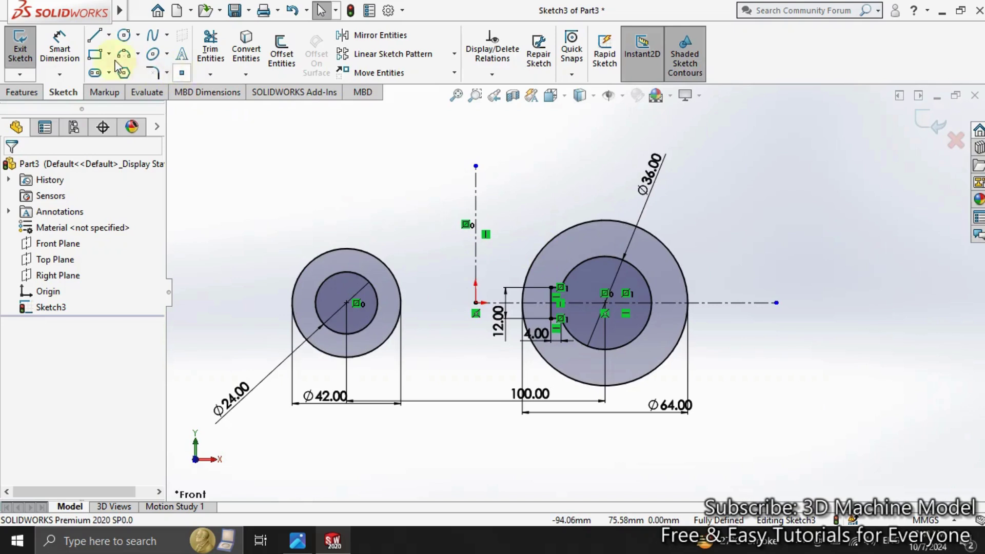
# Draw top and bottom lines tangent to both the Ø42 and Ø64 circles
pyautogui.click(94, 37)
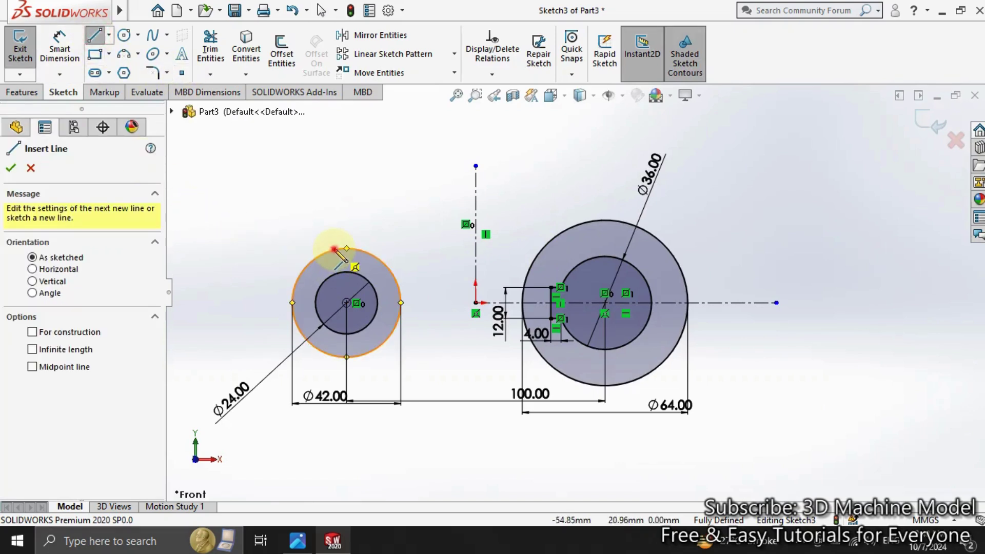
pyautogui.click(347, 249)
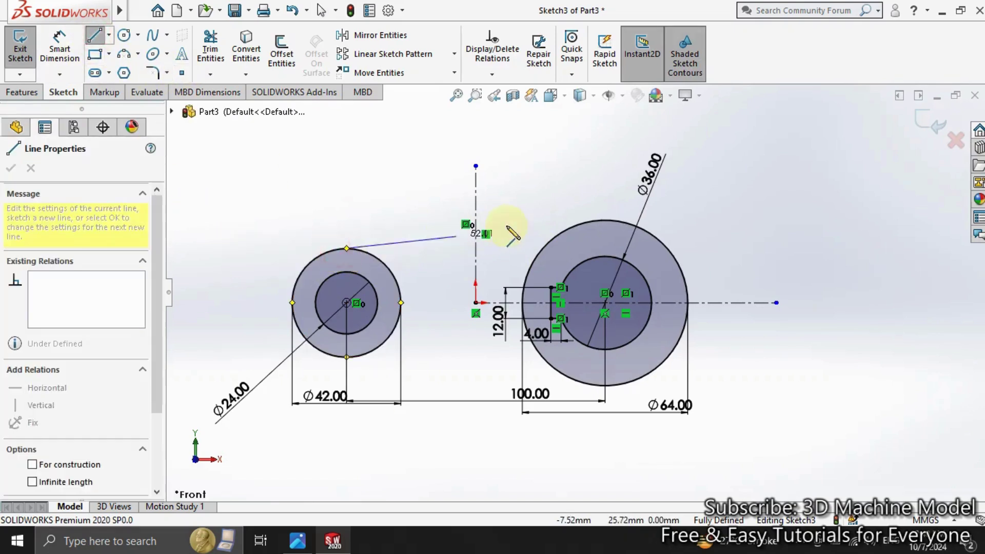
pyautogui.click(597, 222)
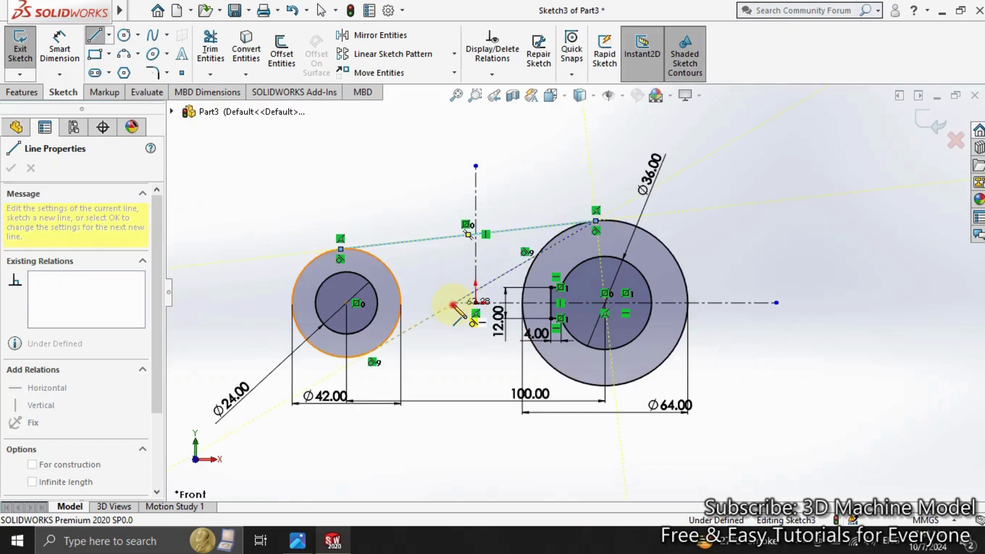
pyautogui.click(335, 351)
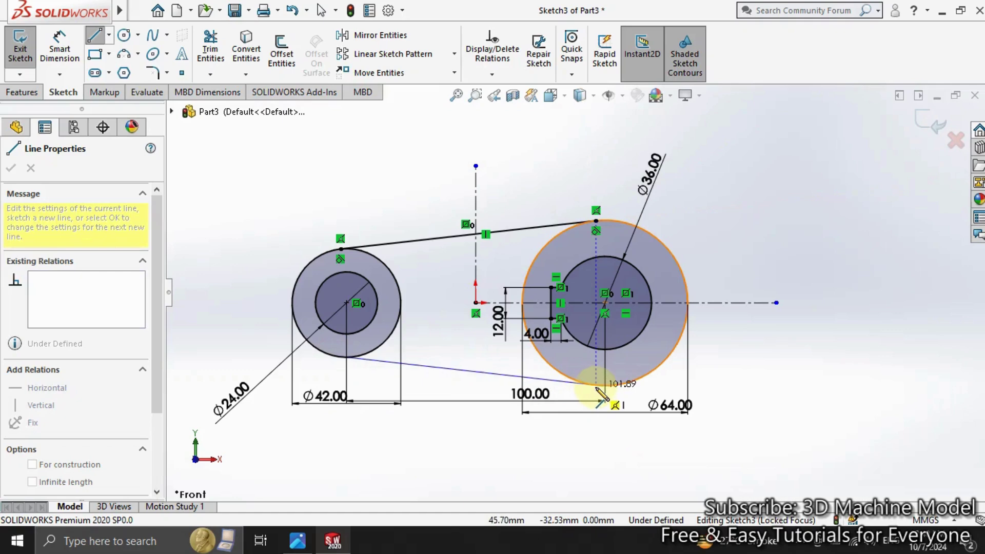
pyautogui.click(598, 387)
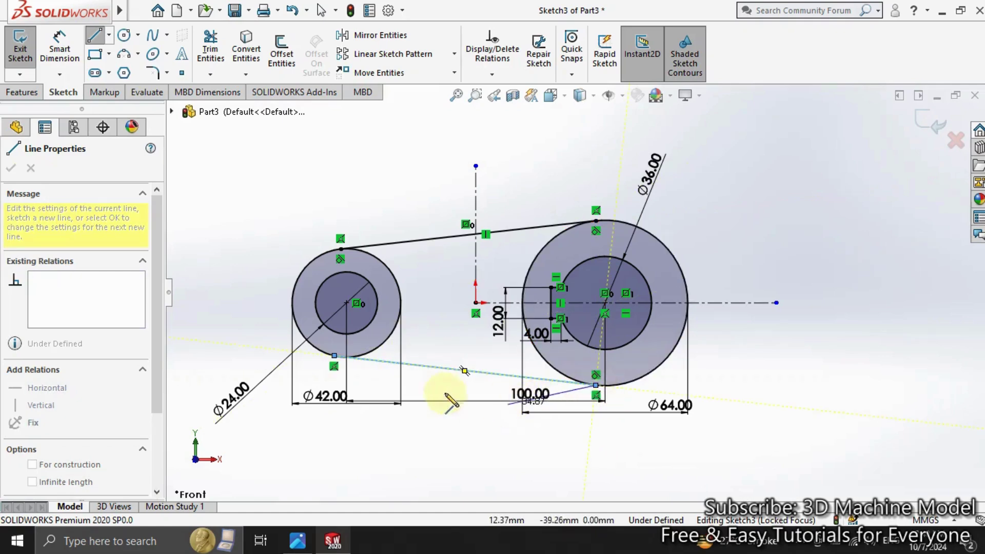
pyautogui.click(212, 67)
# Trim the Ø42 and Ø64 arcs inside the arm and beside the keyway
pyautogui.moveTo(386, 290); pyautogui.dragTo(410, 280)
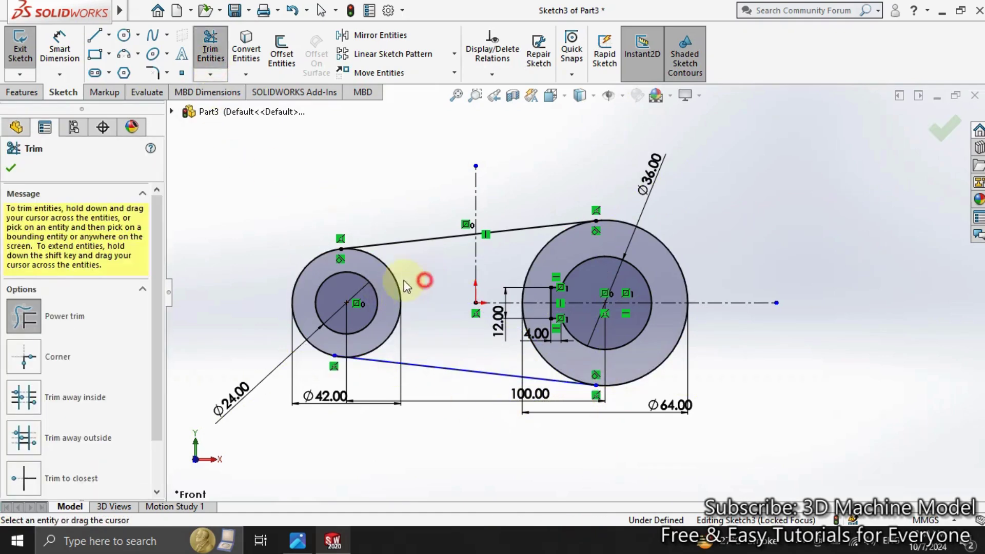
pyautogui.moveTo(538, 254); pyautogui.dragTo(522, 272)
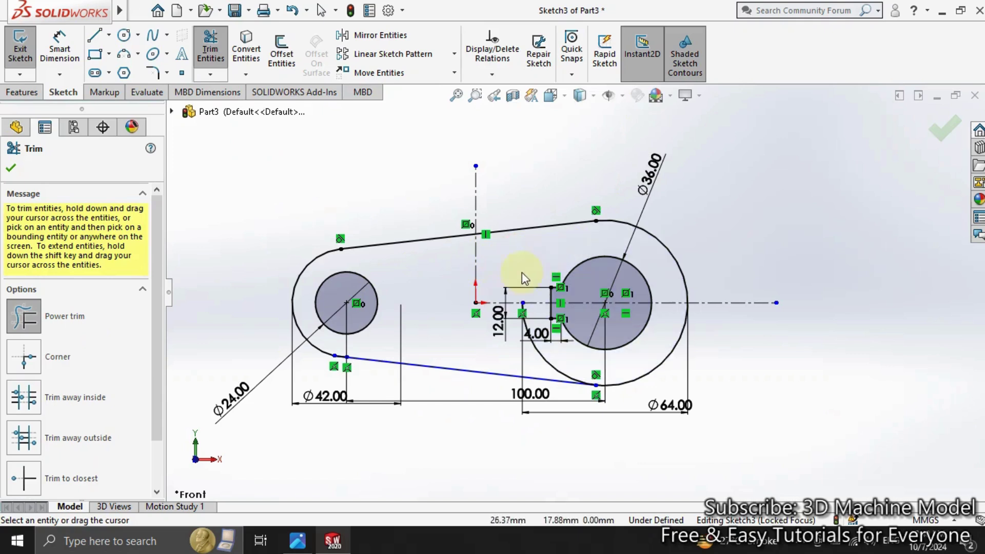
pyautogui.moveTo(561, 359); pyautogui.dragTo(484, 414)
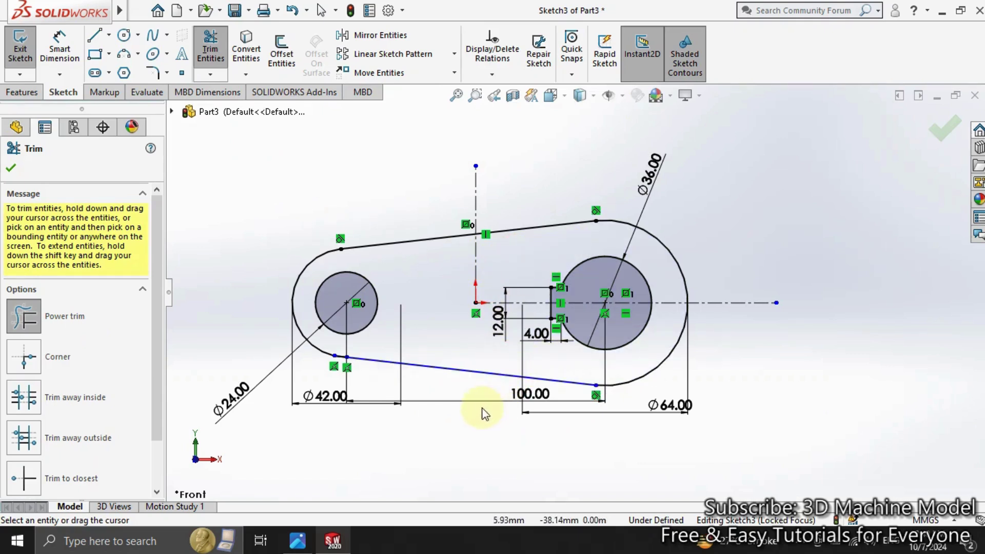
pyautogui.press('Escape')
# Trim the remaining stray arc to leave one clean closed lever outline
pyautogui.scroll(-2, 374, 385)
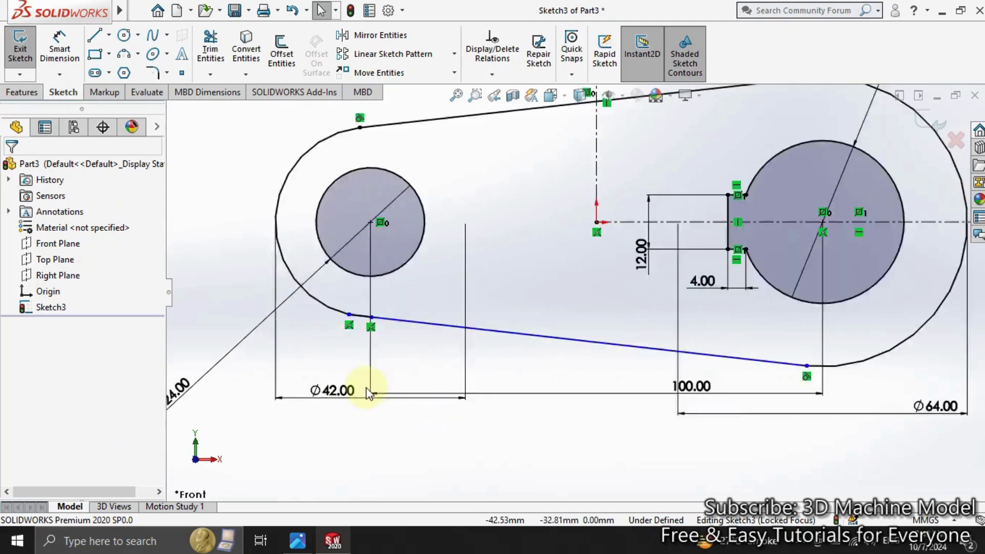
pyautogui.scroll(-3, 402, 302)
pyautogui.scroll(-2, 431, 273)
pyautogui.scroll(-1, 430, 273)
pyautogui.scroll(-1, 410, 257)
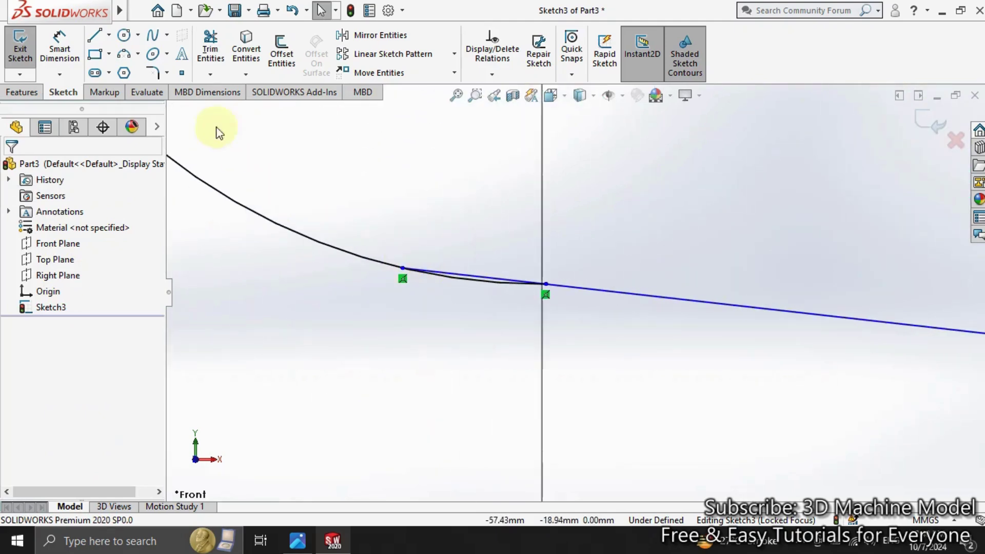
pyautogui.click(210, 48)
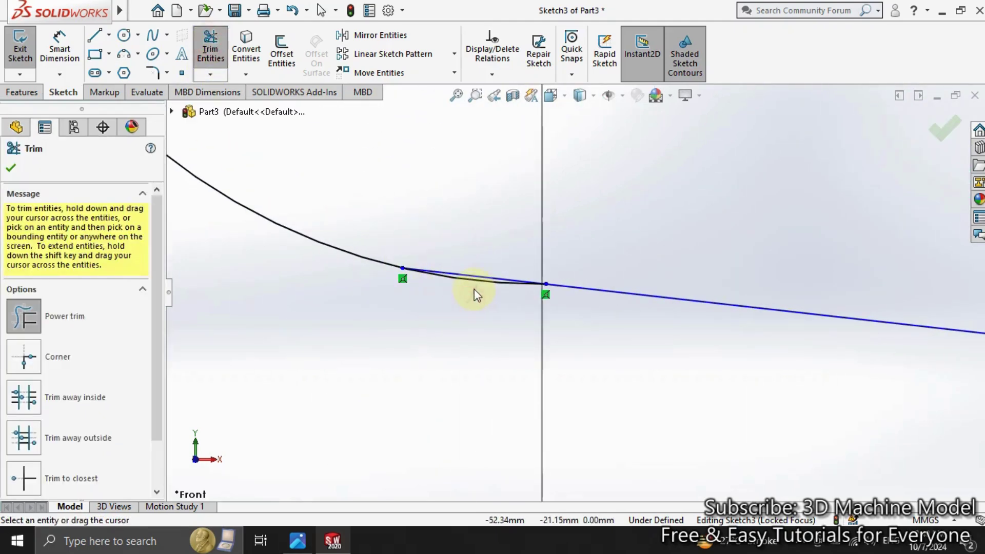
pyautogui.scroll(3, 488, 334)
pyautogui.scroll(2, 583, 264)
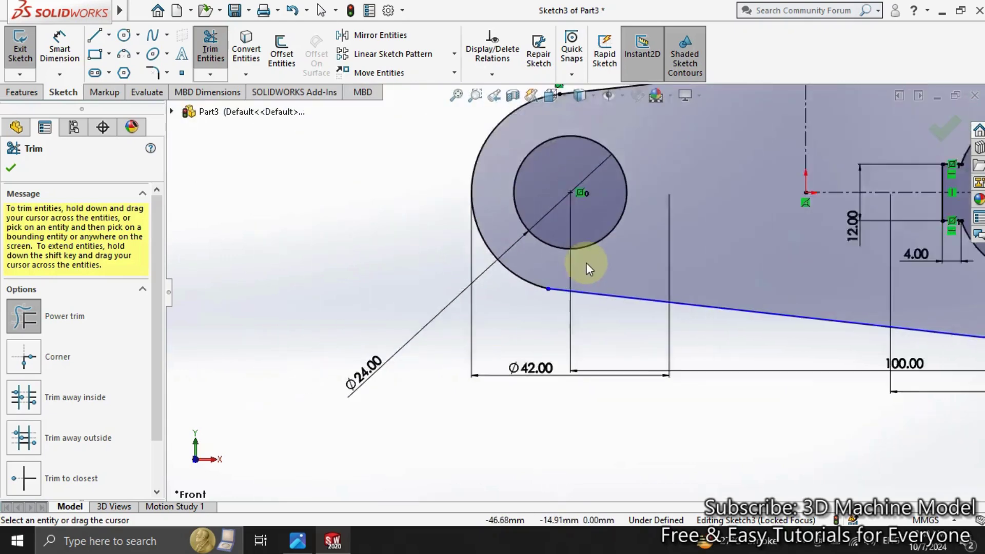
pyautogui.scroll(2, 586, 263)
pyautogui.scroll(-3, 820, 228)
pyautogui.scroll(2, 583, 275)
pyautogui.press('Escape')
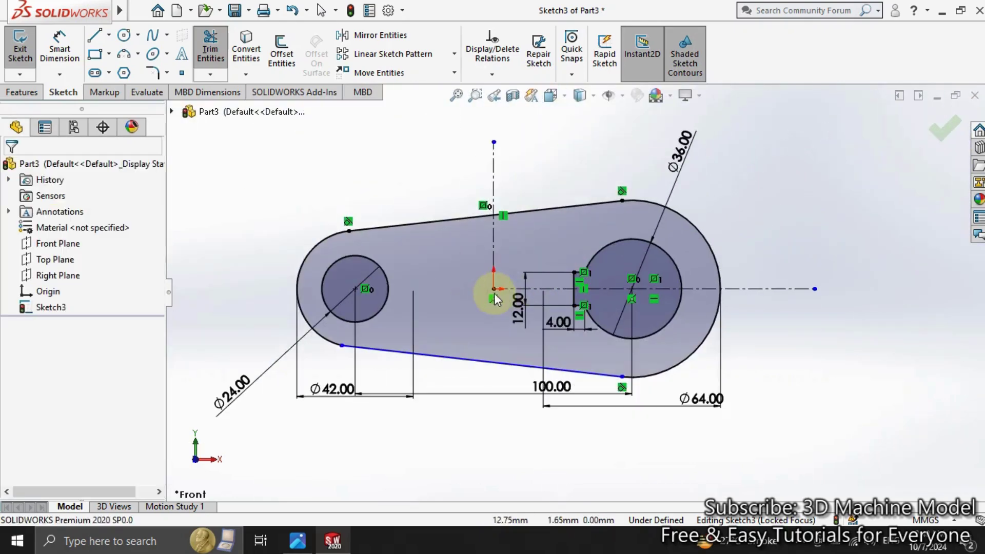
pyautogui.click(418, 312)
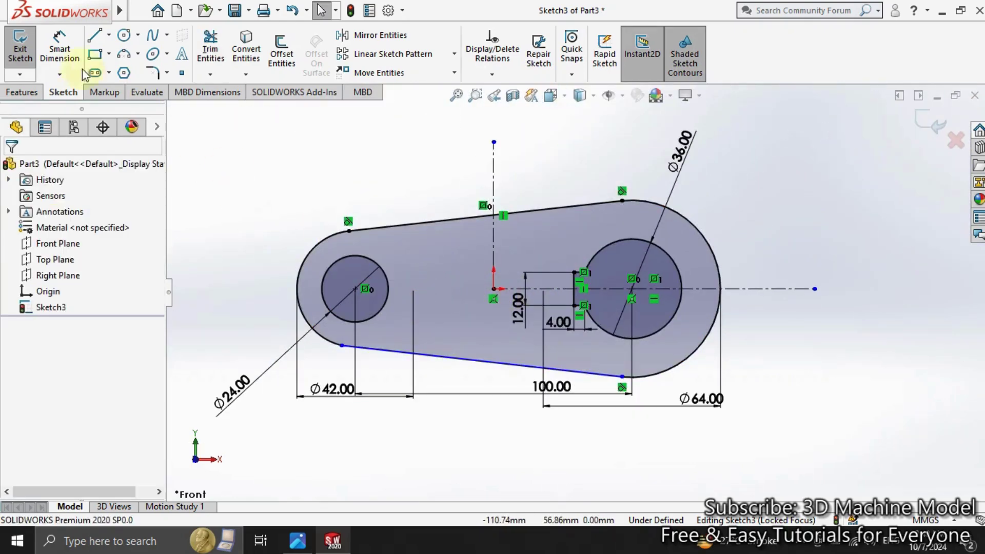
# Extrude the lever outline 12 mm blind into Boss-Extrude1
pyautogui.click(15, 49)
pyautogui.click(26, 54)
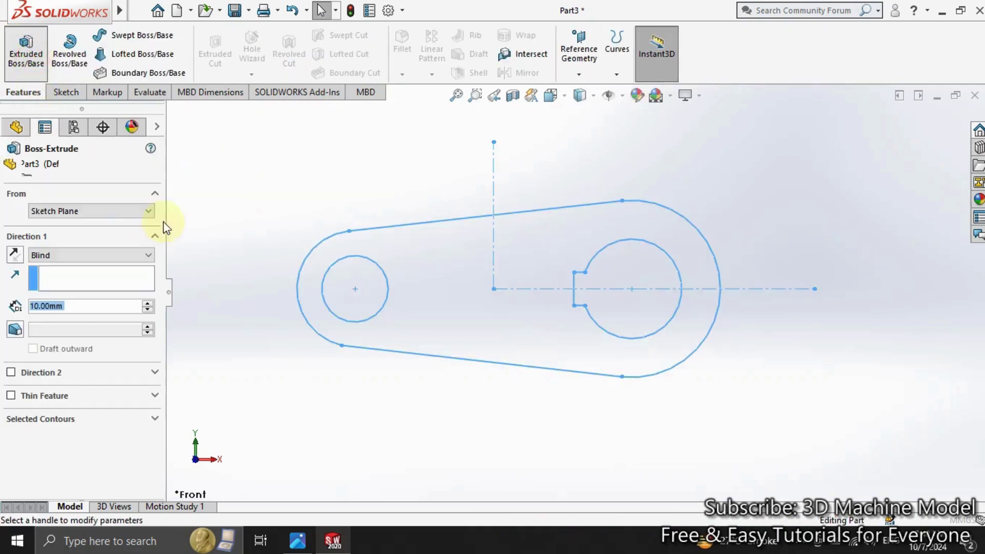
pyautogui.write('12')
pyautogui.press('Return')
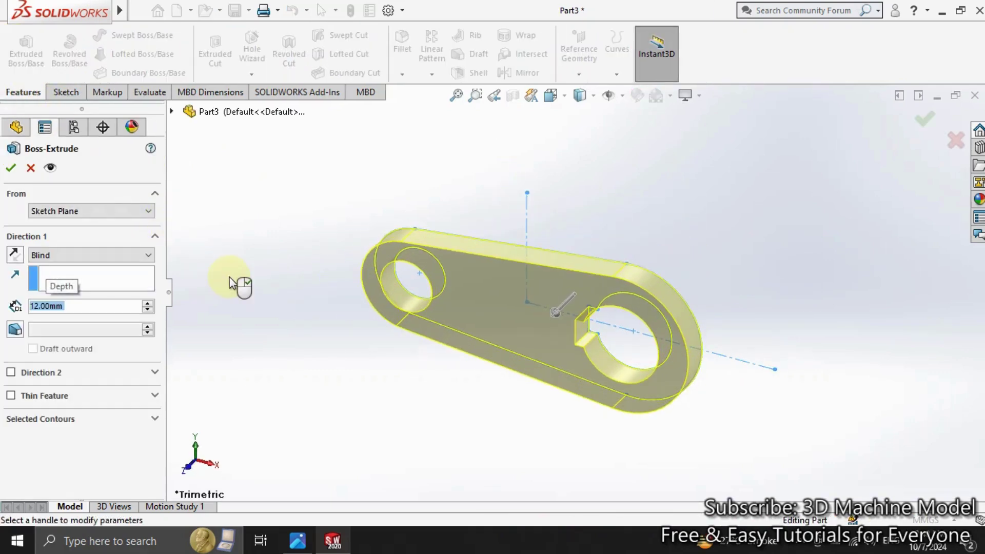
pyautogui.click(11, 169)
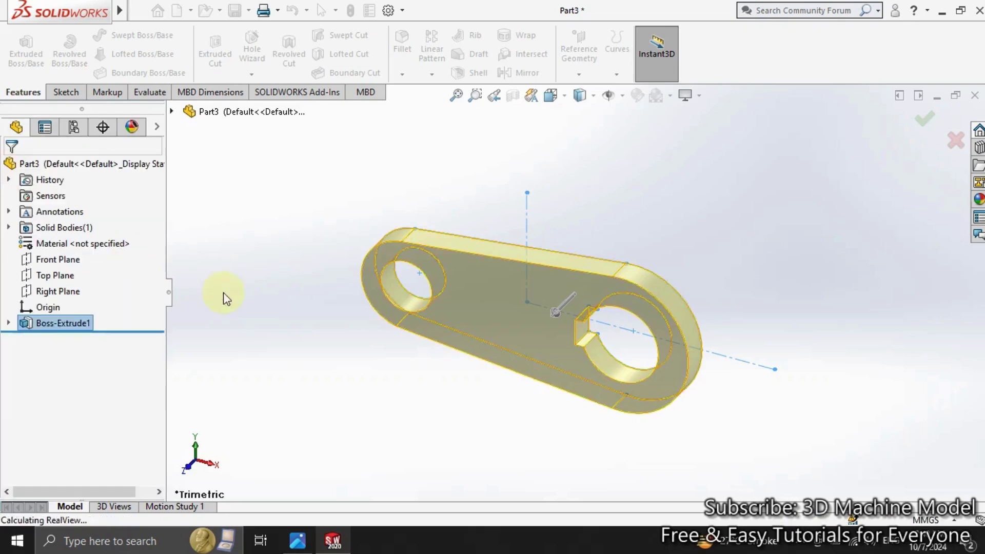
pyautogui.click(510, 323)
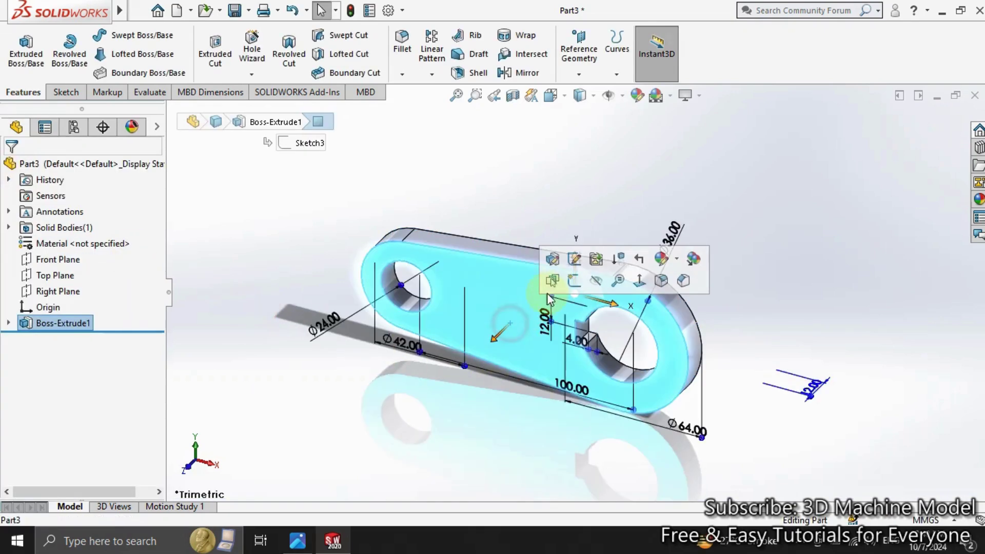
# On the plate's front face, sketch two concentric circles around the small left hole
pyautogui.click(575, 280)
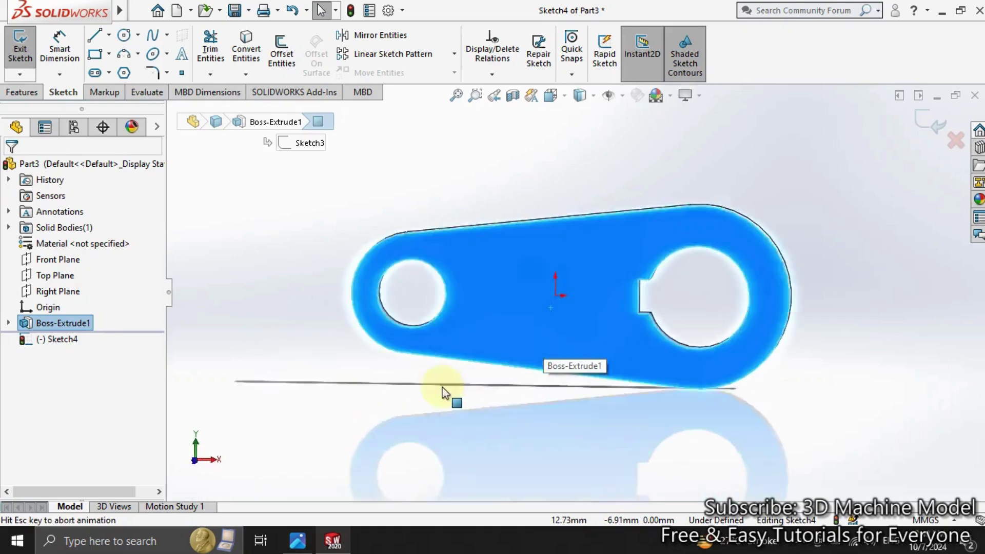
pyautogui.click(403, 420)
pyautogui.click(128, 35)
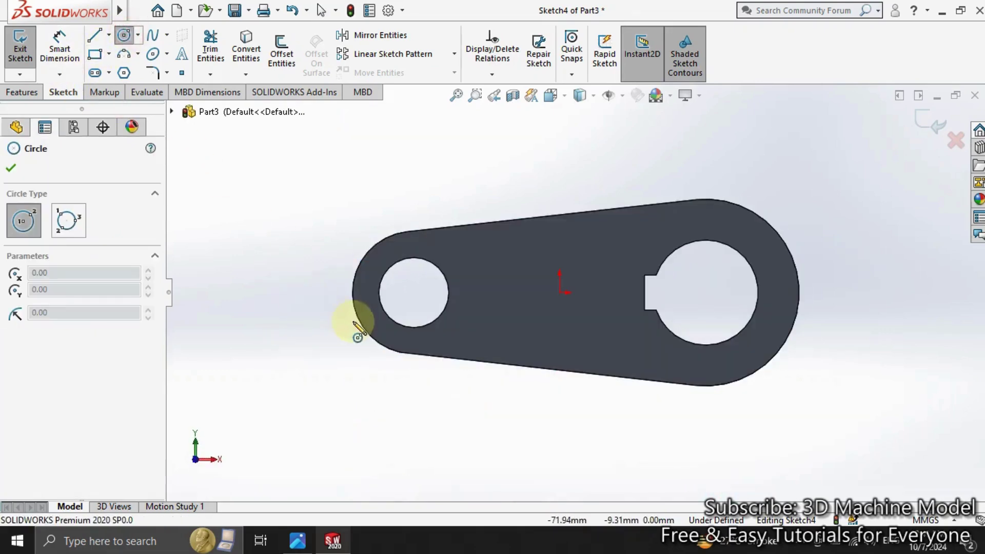
pyautogui.click(414, 293)
pyautogui.click(438, 267)
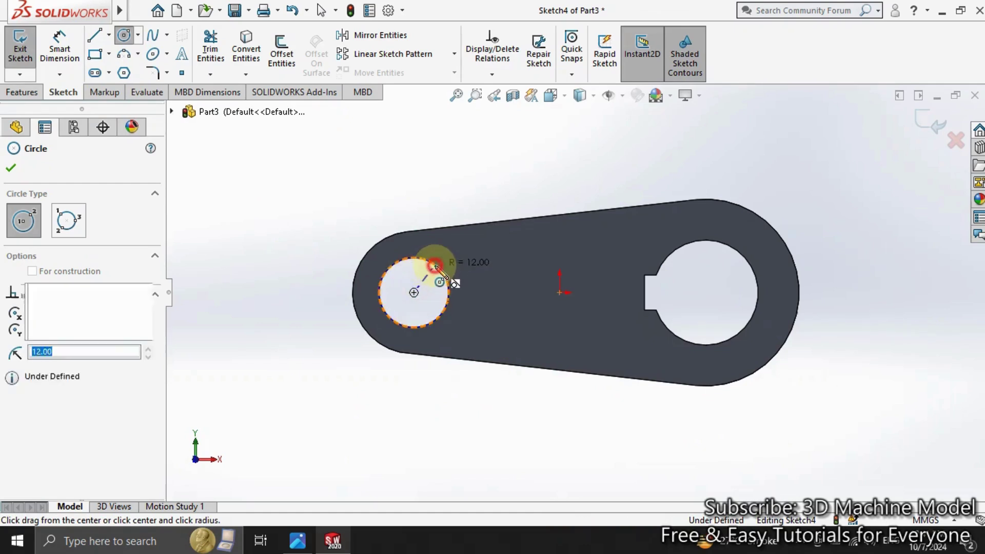
pyautogui.click(414, 293)
pyautogui.click(352, 293)
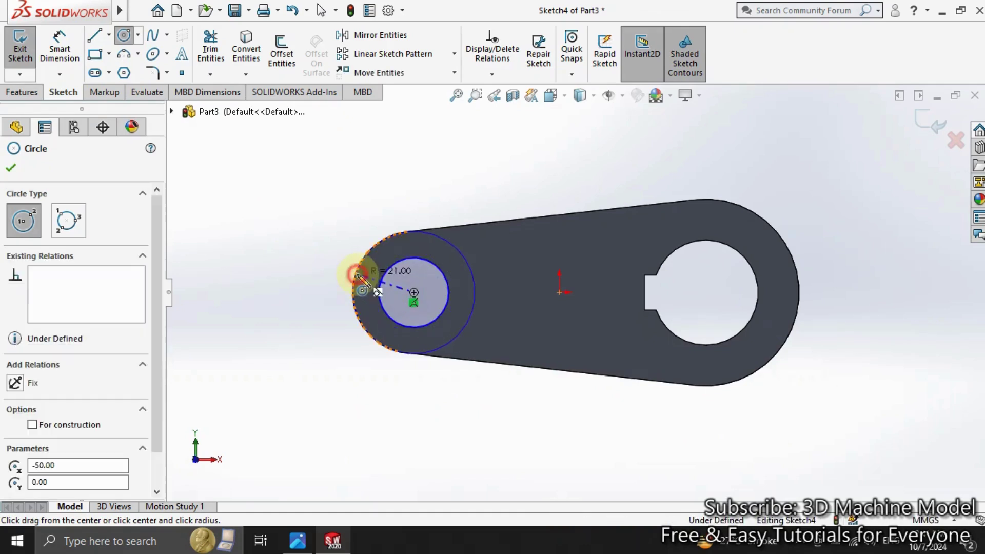
pyautogui.press('Escape')
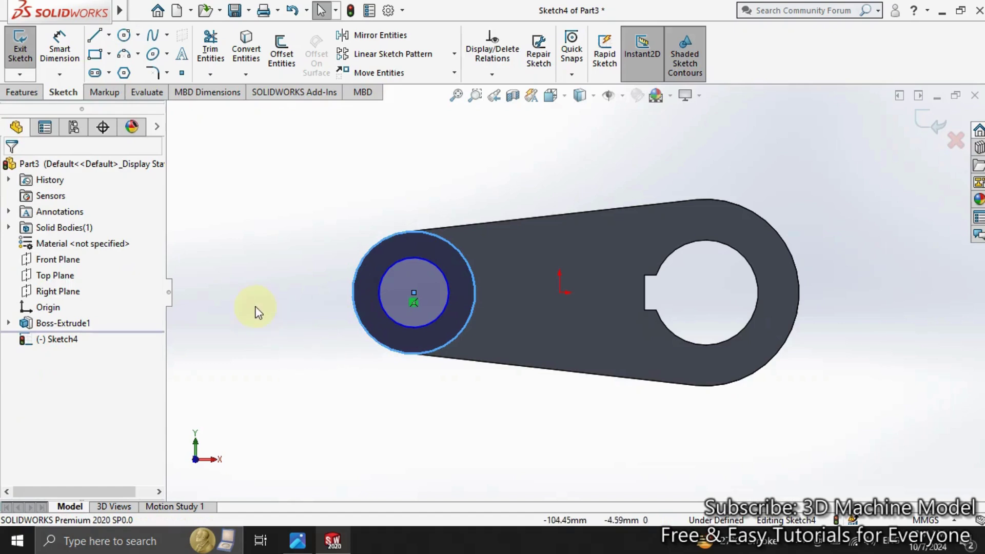
# Extrude the ring sketch 12 mm as Boss-Extrude2
pyautogui.click(15, 45)
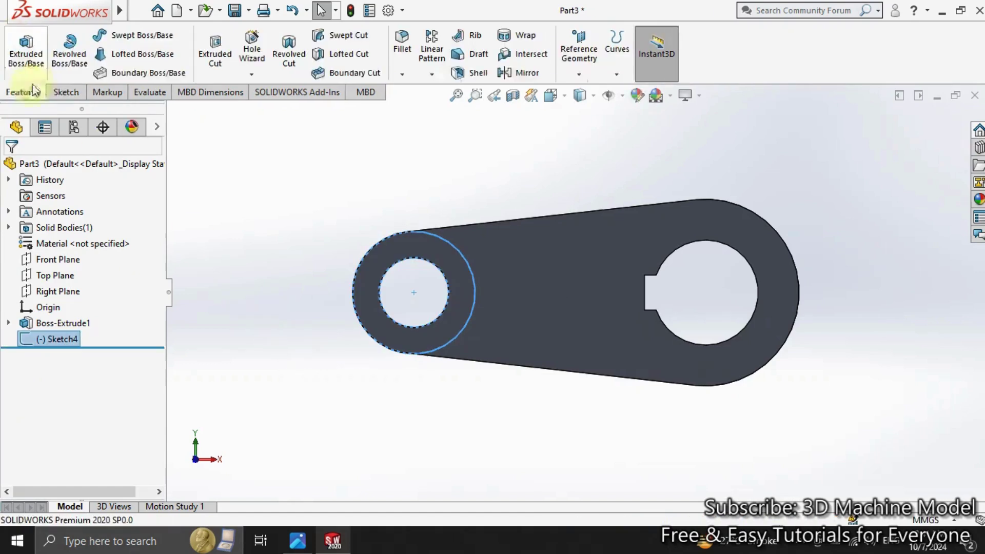
pyautogui.click(27, 59)
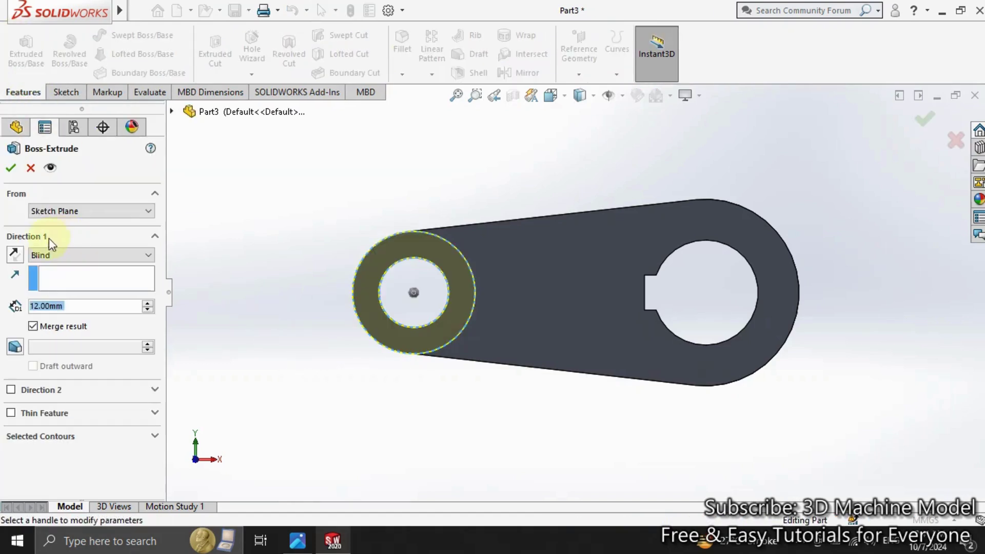
pyautogui.click(10, 167)
pyautogui.click(253, 303)
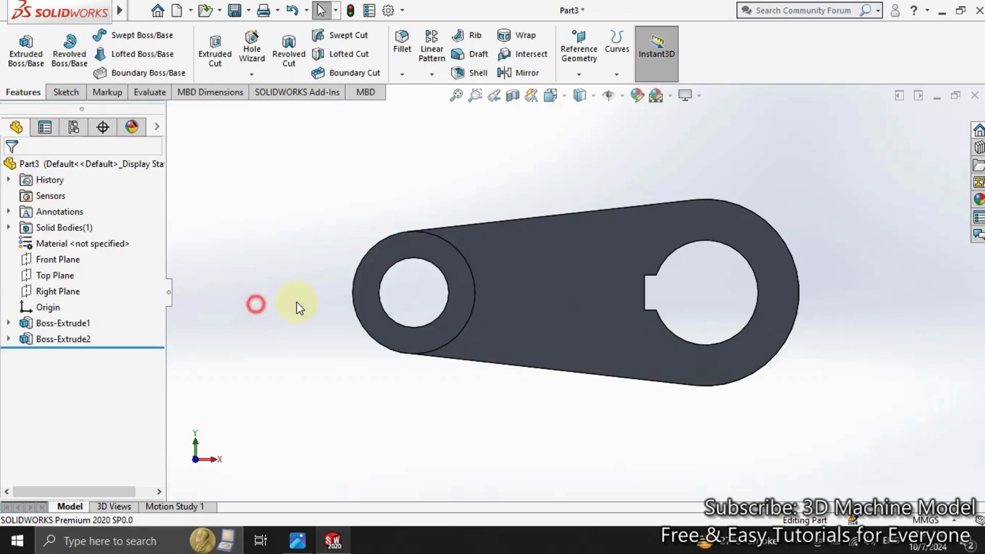
pyautogui.click(559, 263)
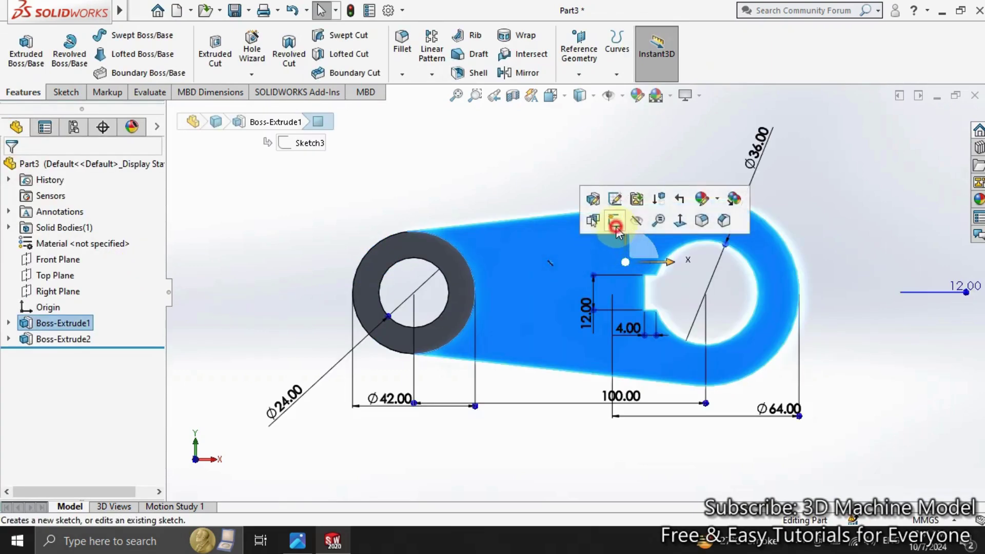
# Start a sketch on the larger end face and convert the keyway and bore edges into it
pyautogui.click(614, 221)
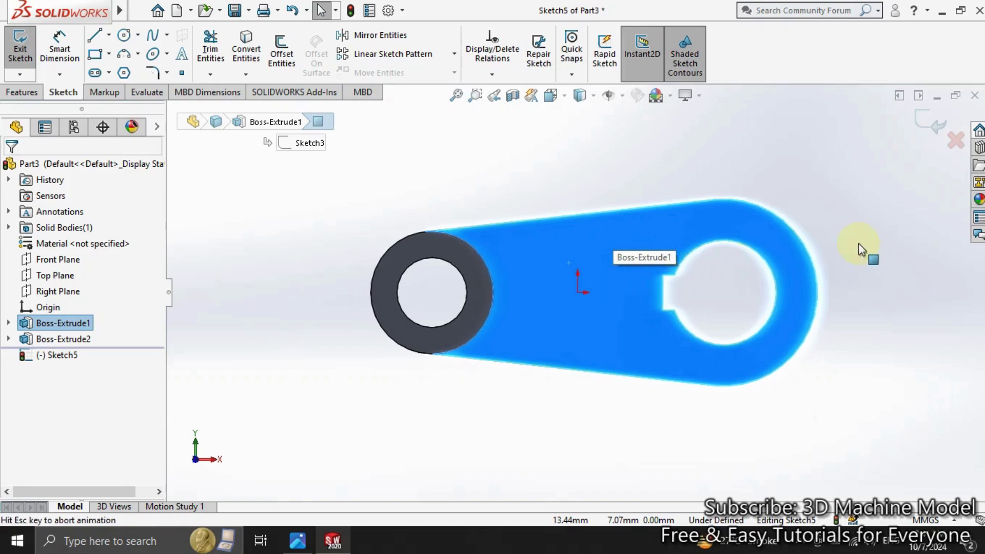
pyautogui.scroll(-2, 816, 306)
pyautogui.click(816, 306)
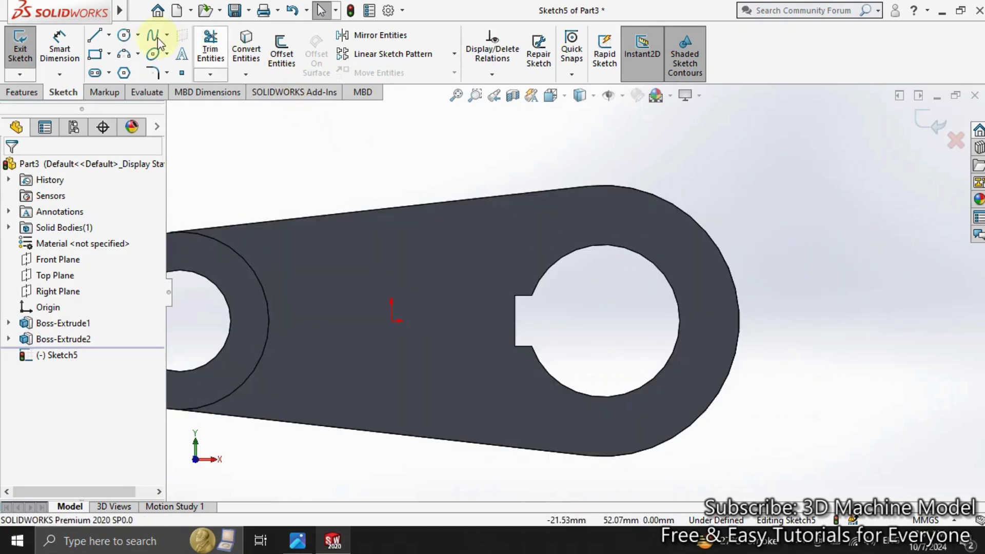
pyautogui.click(237, 55)
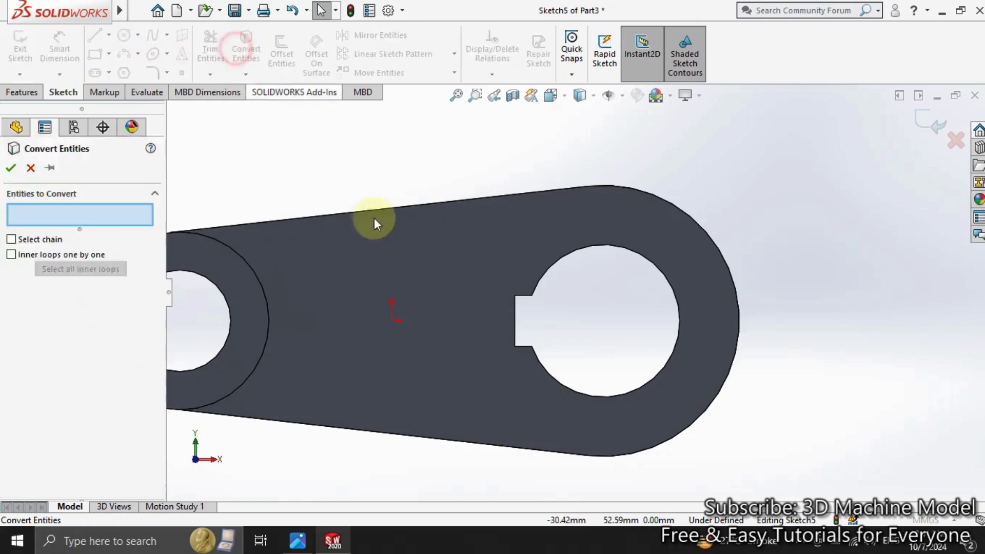
pyautogui.click(518, 317)
pyautogui.click(547, 278)
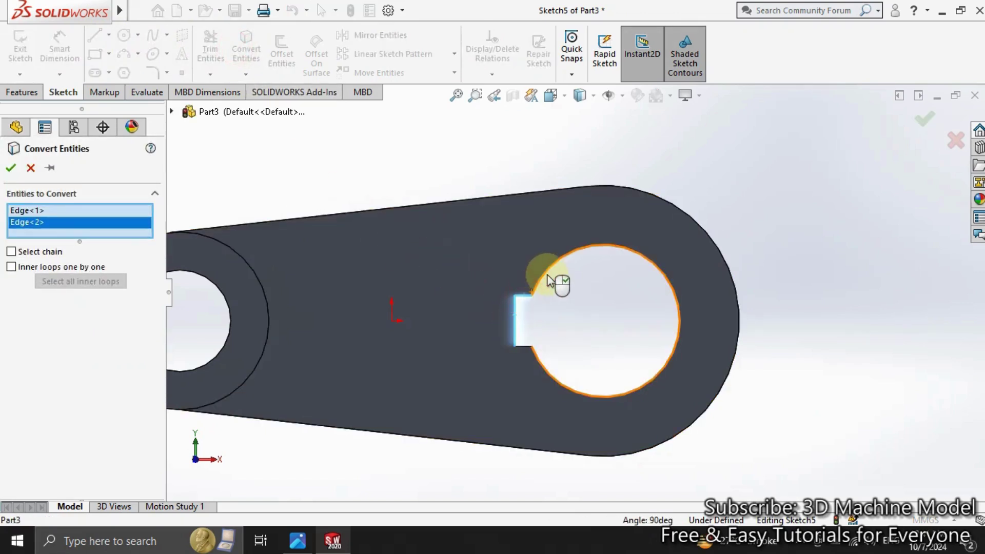
pyautogui.click(528, 343)
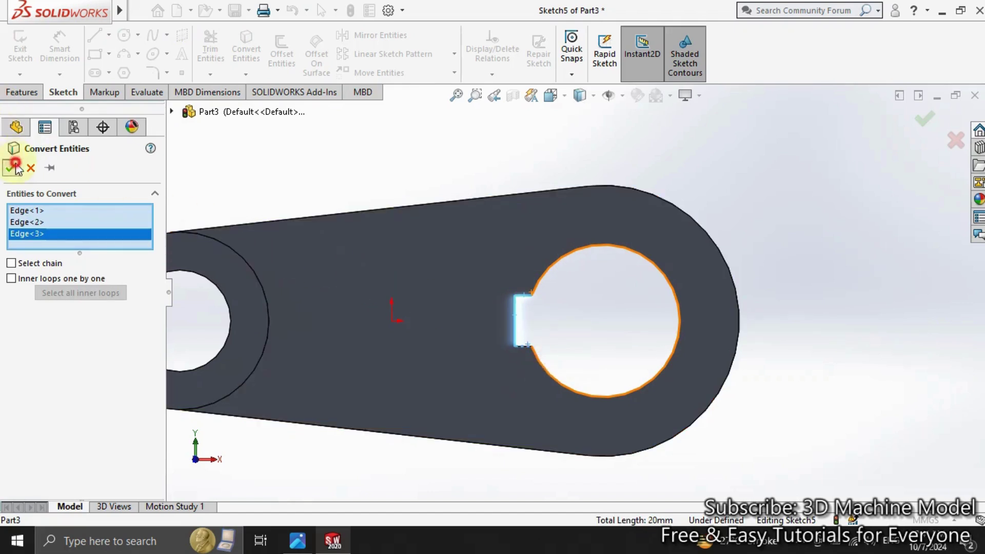
pyautogui.click(10, 167)
pyautogui.moveTo(60, 10)
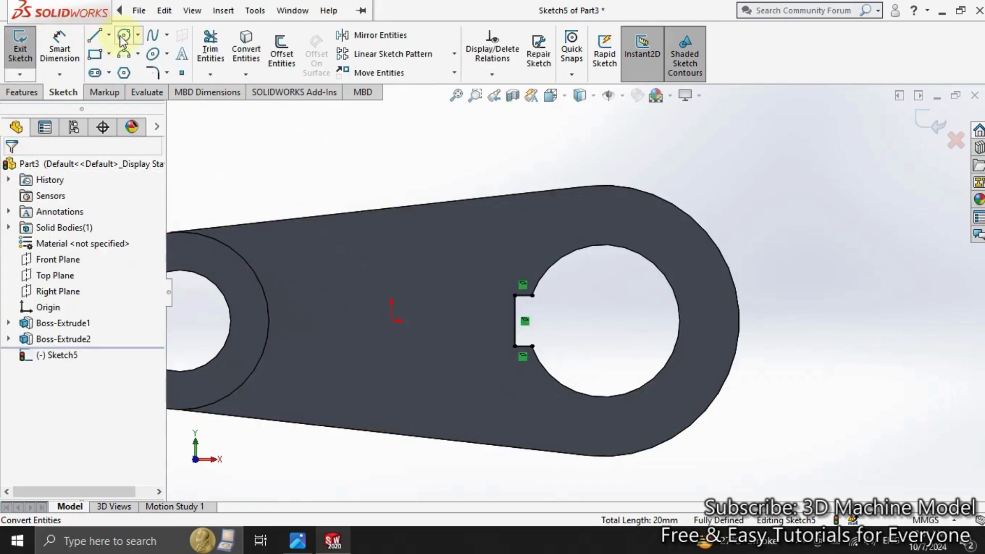
# Draw concentric circles on the Ø36 bore edge and the arm's R32 rounded end
pyautogui.click(121, 38)
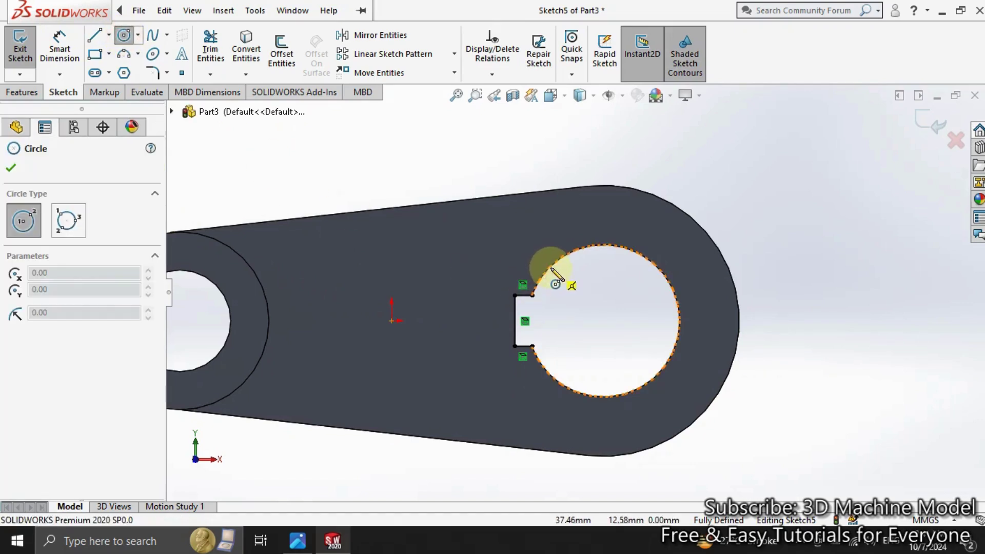
pyautogui.click(604, 322)
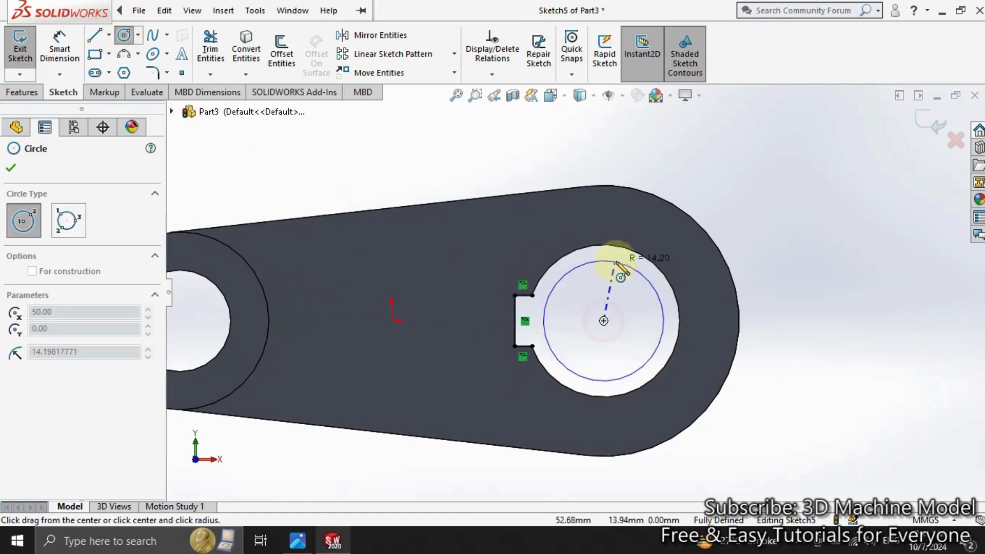
pyautogui.click(632, 258)
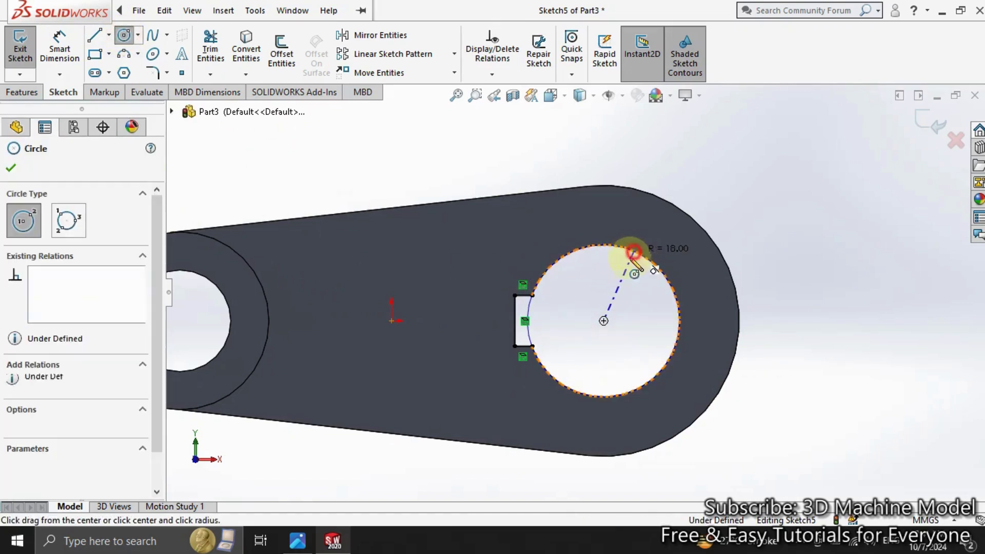
pyautogui.click(604, 321)
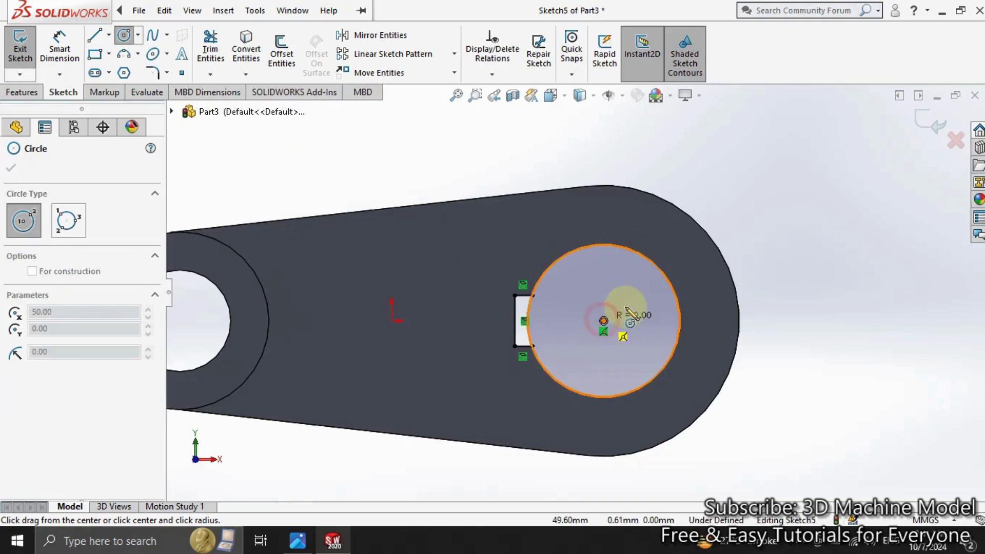
pyautogui.click(734, 285)
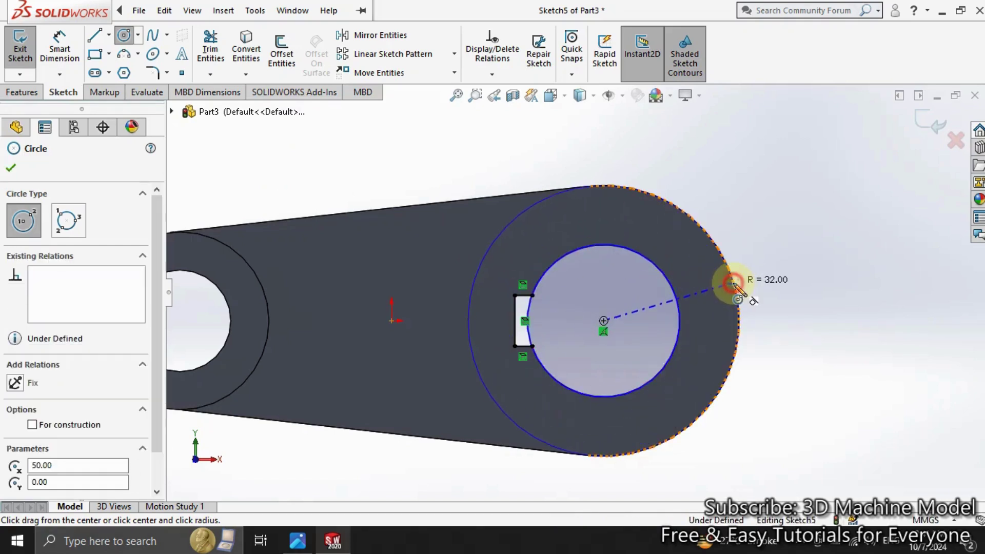
# Trim the bore arc crossing the keyway slot and exit the sketch
pyautogui.click(210, 45)
pyautogui.moveTo(532, 312); pyautogui.dragTo(520, 309)
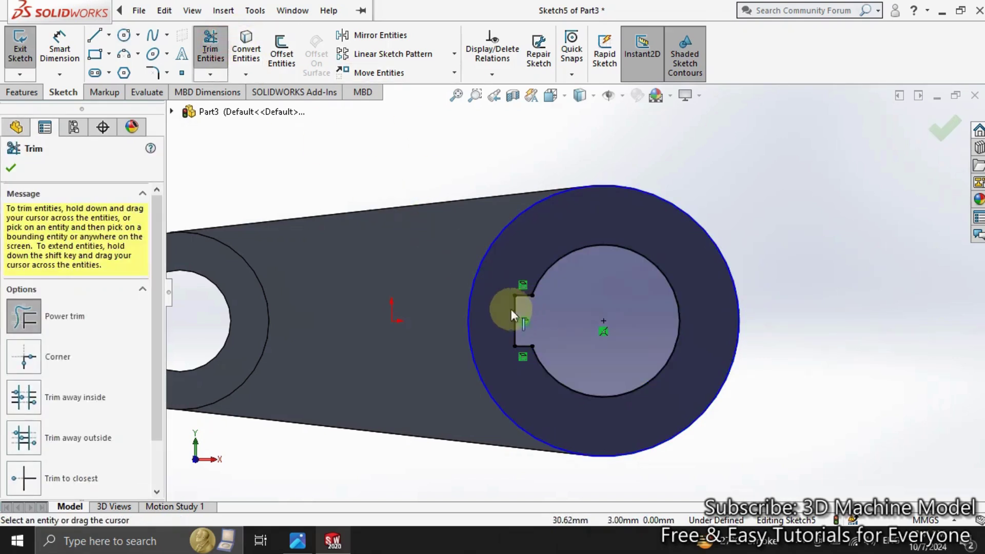
pyautogui.click(12, 169)
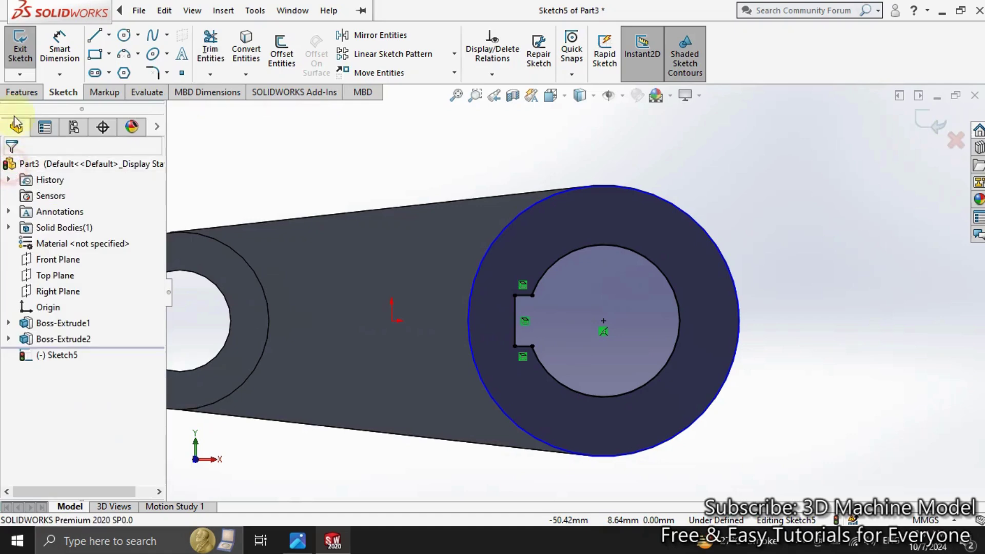
pyautogui.click(18, 57)
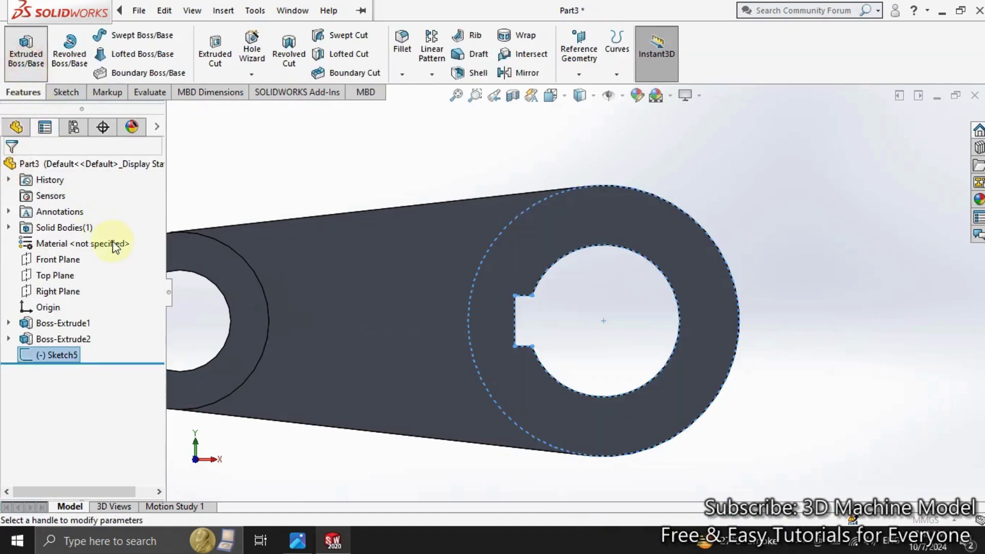
# Extrude Sketch5 as a 24 mm blind boss and orbit to an isometric view
pyautogui.write('24')
pyautogui.press('Return')
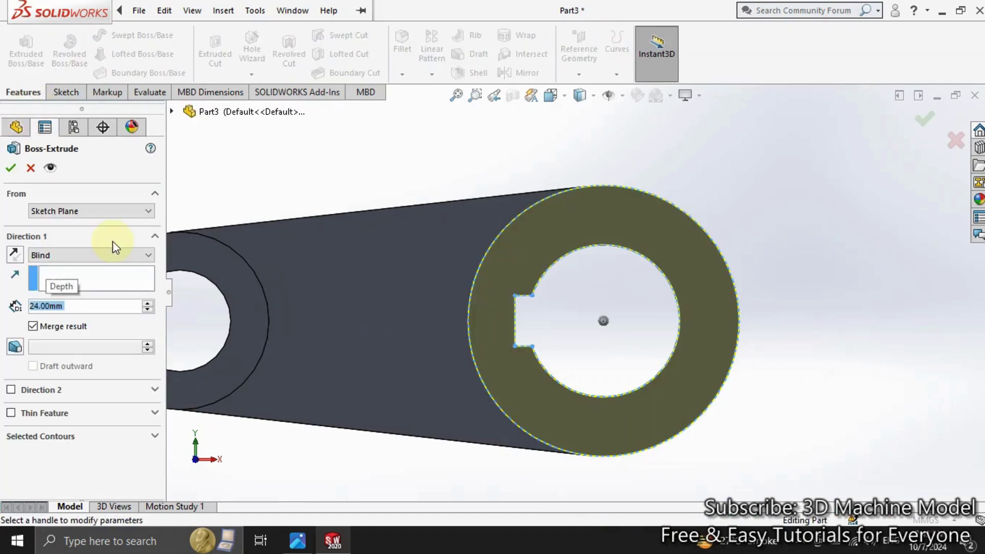
pyautogui.click(10, 169)
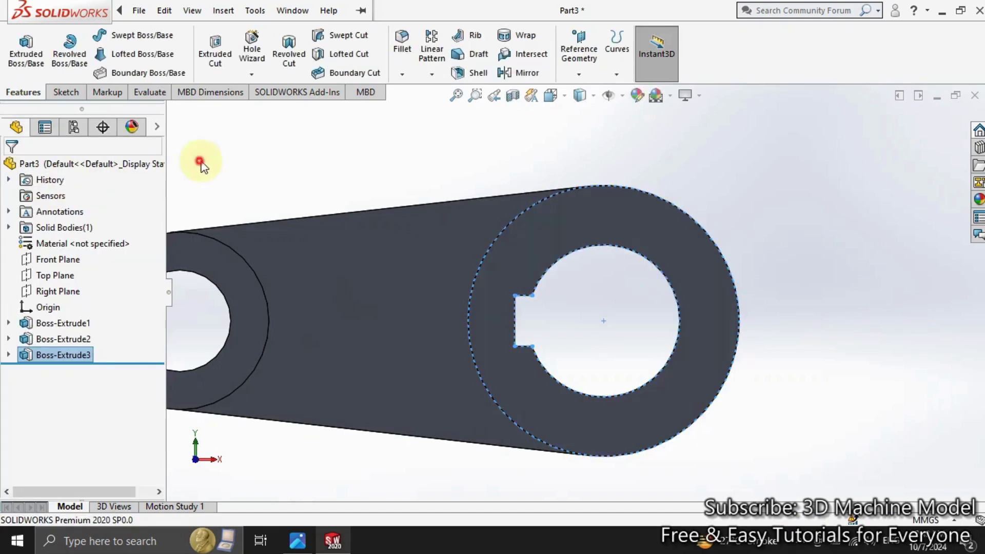
pyautogui.scroll(5, 384, 297)
pyautogui.moveTo(395, 433); pyautogui.dragTo(397, 302, button='middle')
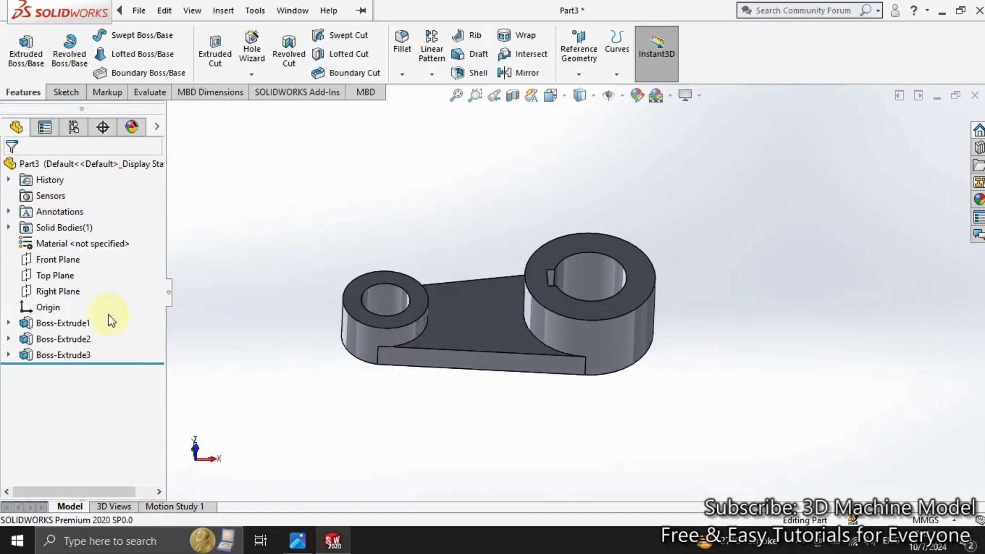
pyautogui.click(50, 276)
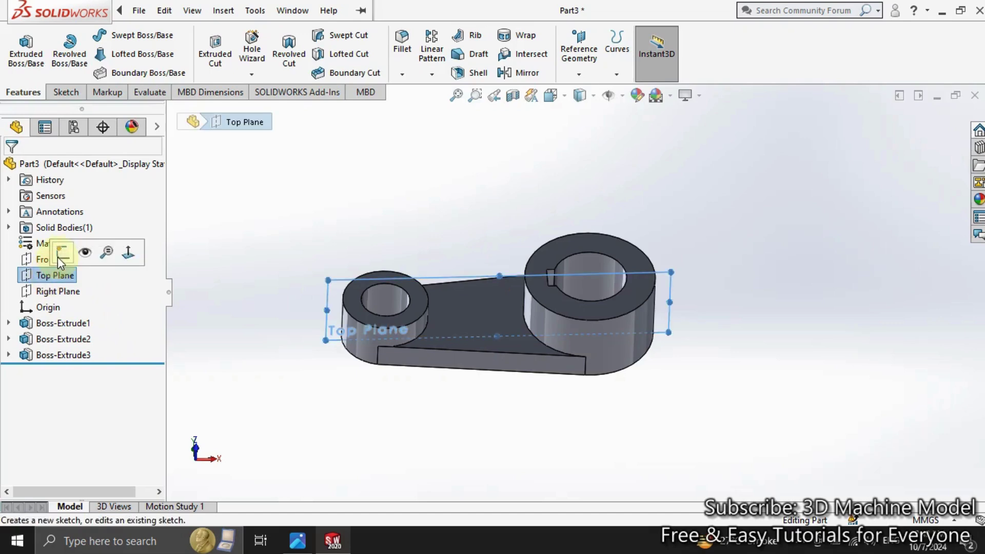
# On the Top Plane, draw a line sloping from the small boss edge to the large boss base
pyautogui.click(58, 254)
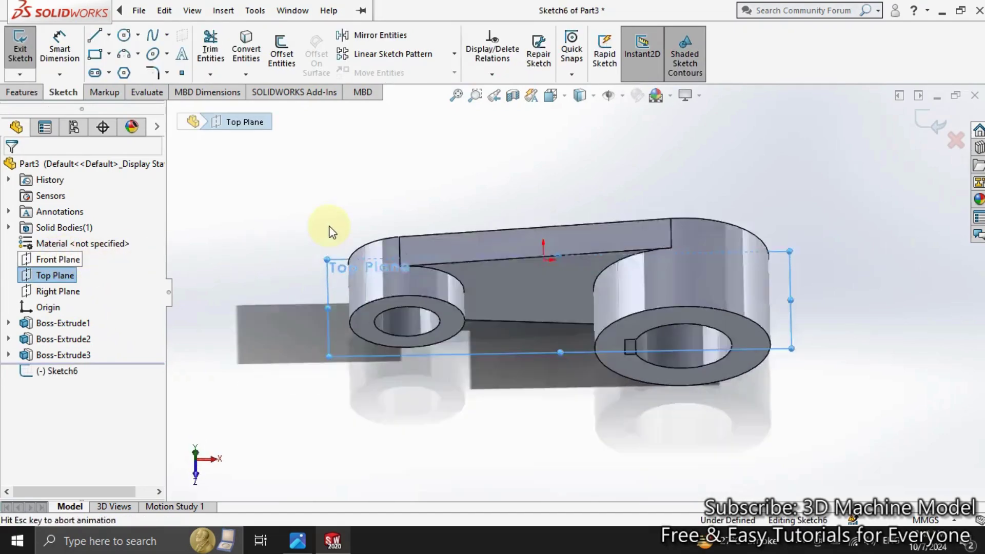
pyautogui.scroll(-2, 590, 379)
pyautogui.scroll(-2, 508, 380)
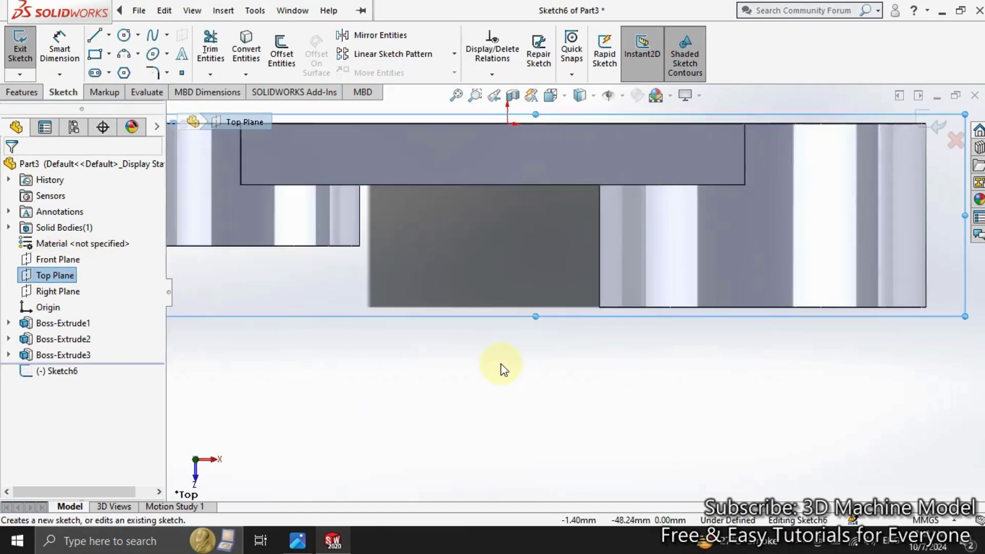
pyautogui.click(482, 365)
pyautogui.click(95, 35)
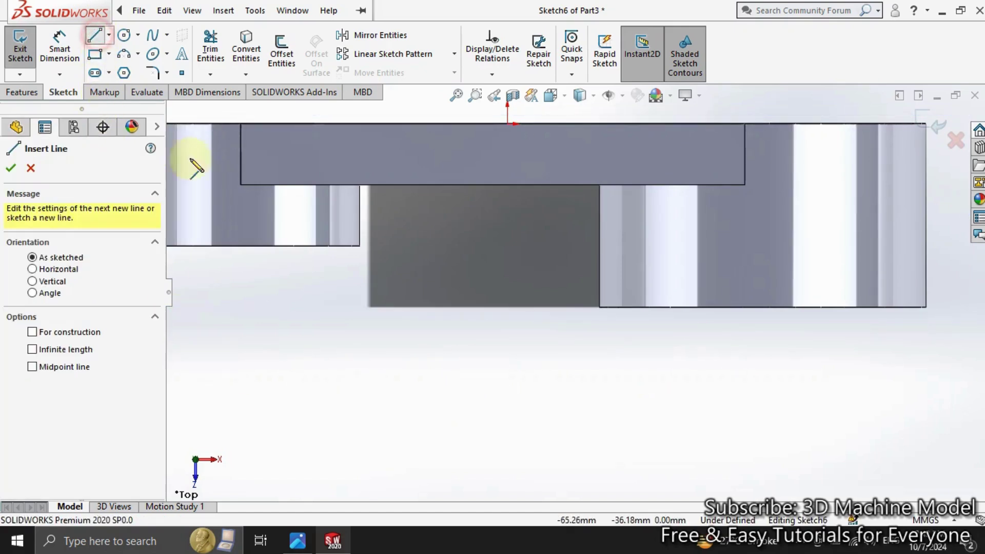
pyautogui.click(351, 247)
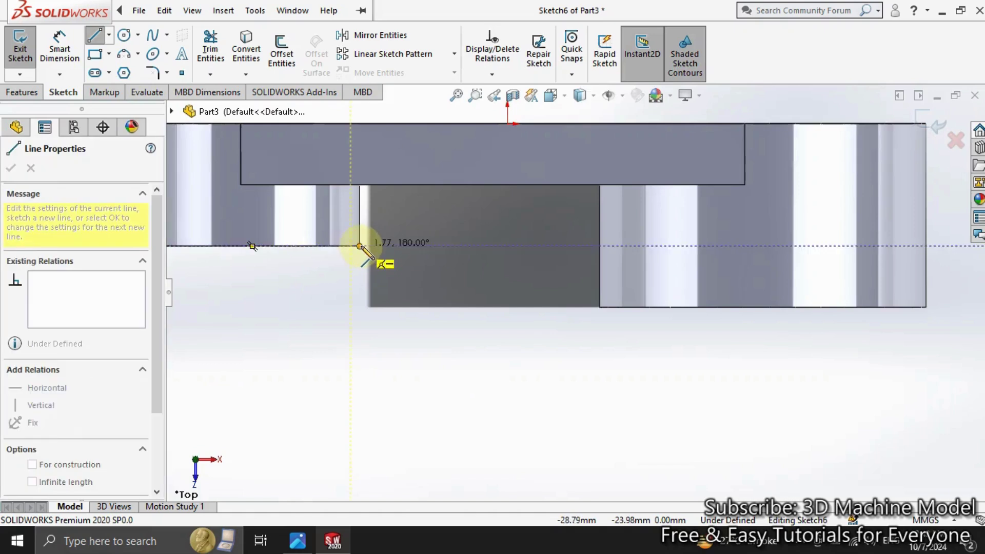
pyautogui.click(360, 246)
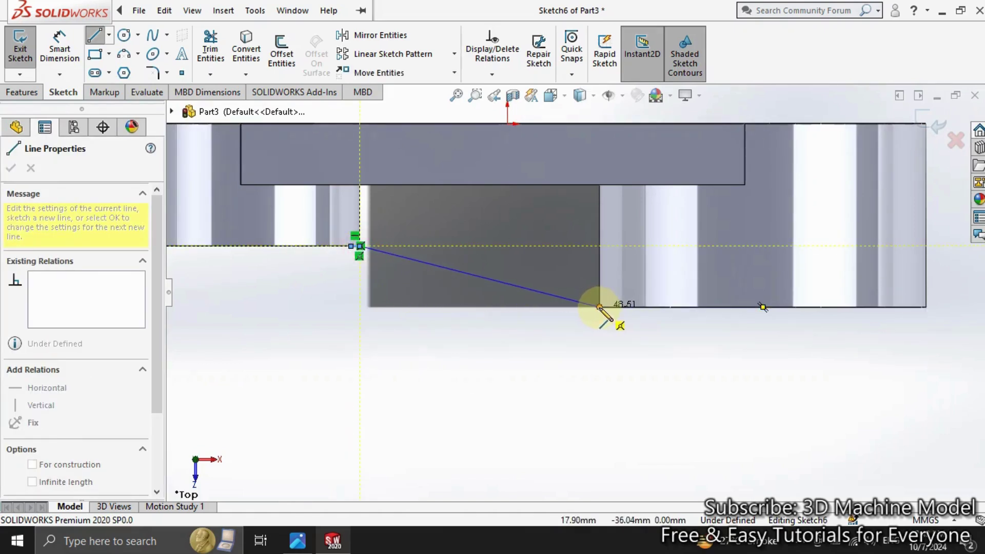
pyautogui.click(599, 306)
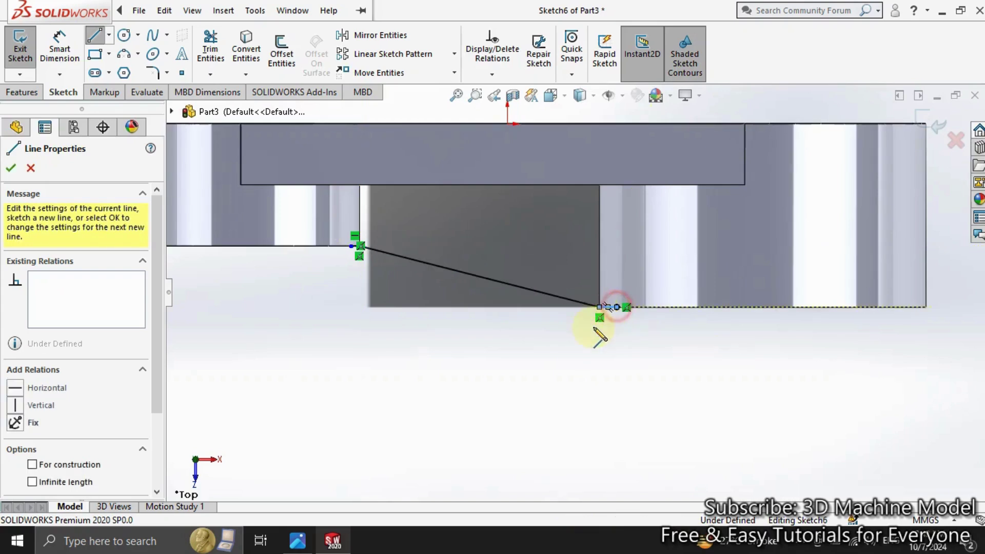
pyautogui.rightClick(550, 335)
pyautogui.click(575, 349)
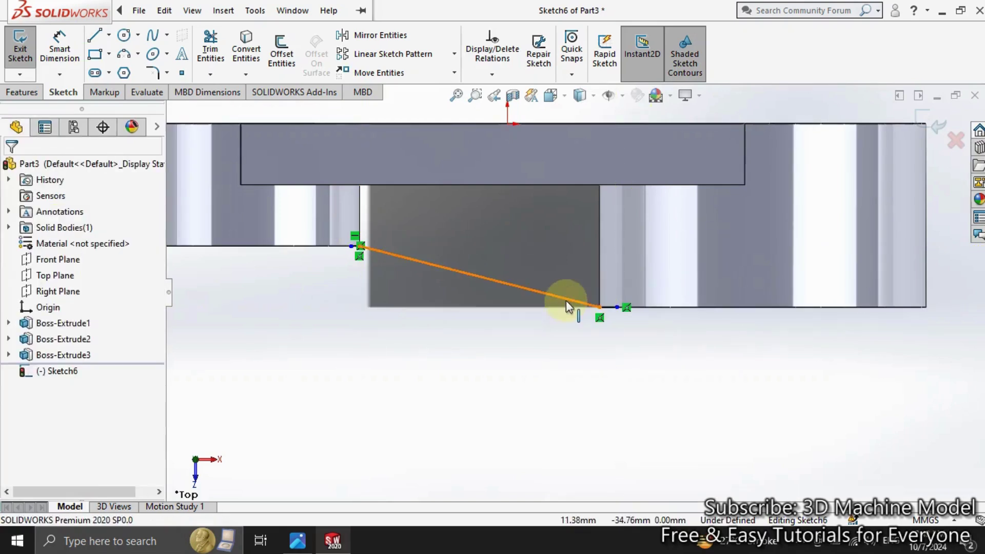
pyautogui.click(19, 51)
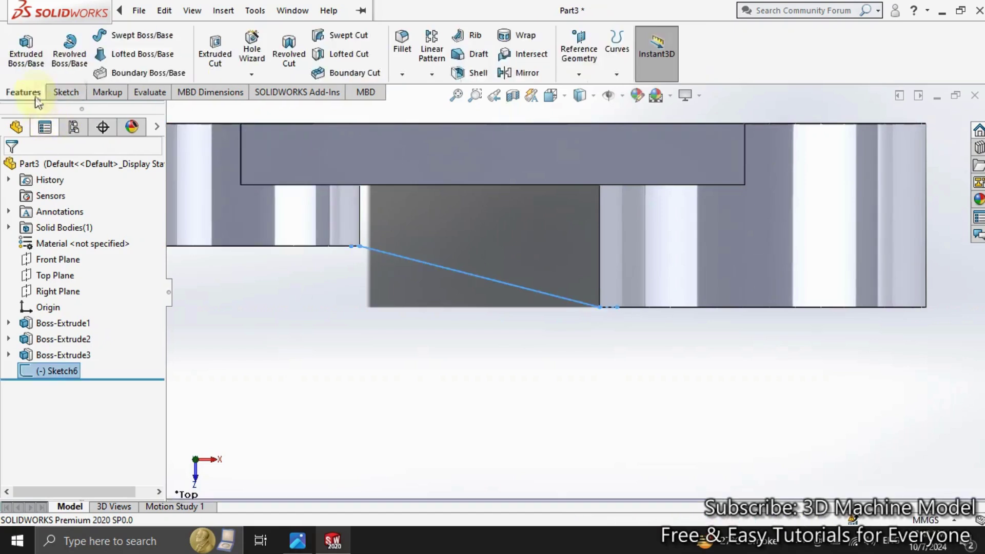
# Create a 12 mm thick Rib1 from the sloped line between the two bosses
pyautogui.click(475, 36)
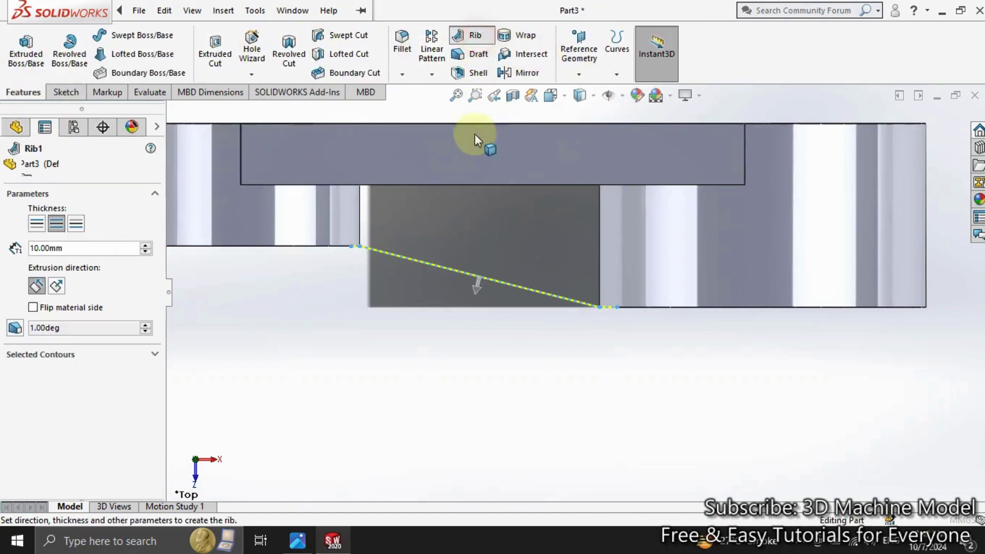
pyautogui.moveTo(475, 134)
pyautogui.mouseDown(button='middle')
pyautogui.moveTo(487, 317)
pyautogui.moveTo(468, 159)
pyautogui.mouseUp(button='middle')
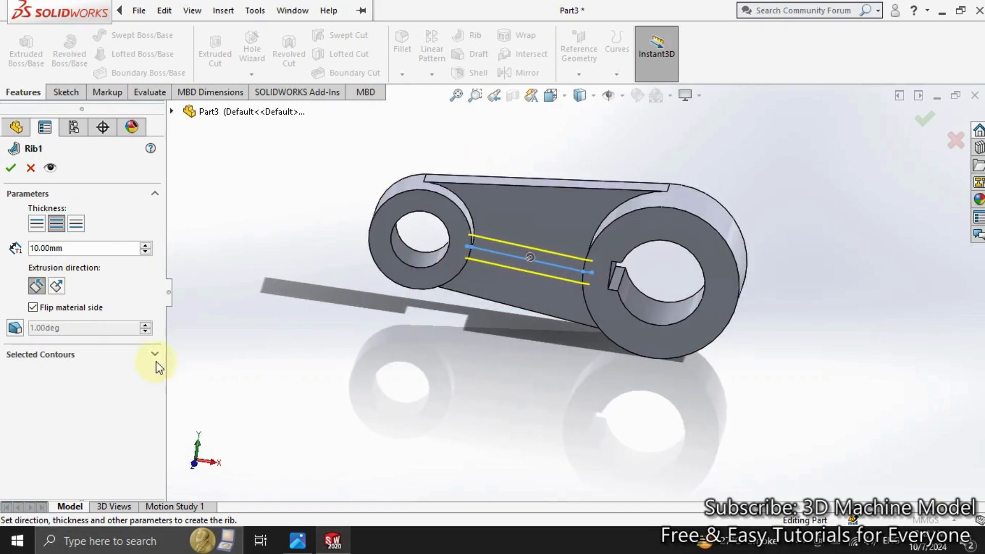
pyautogui.click(304, 548)
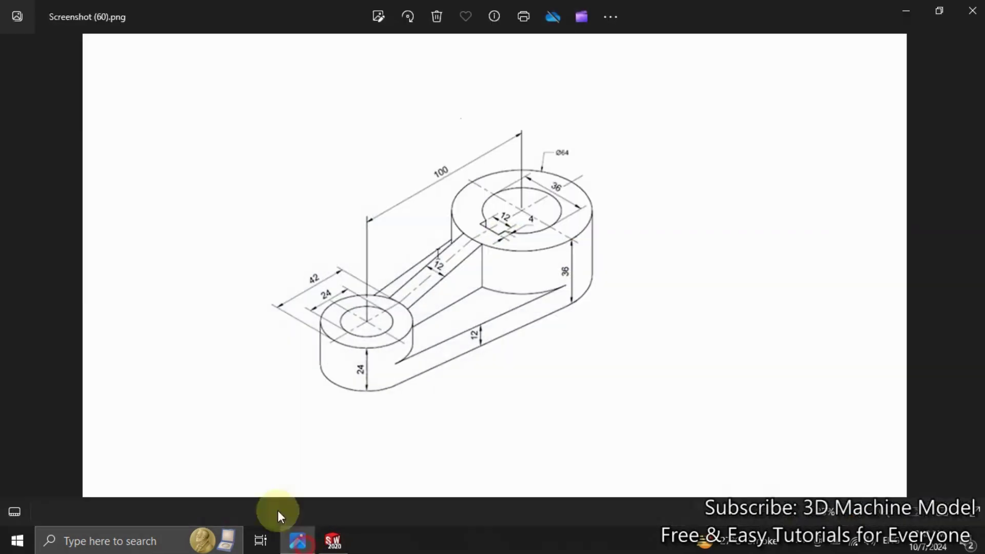
pyautogui.write('1')
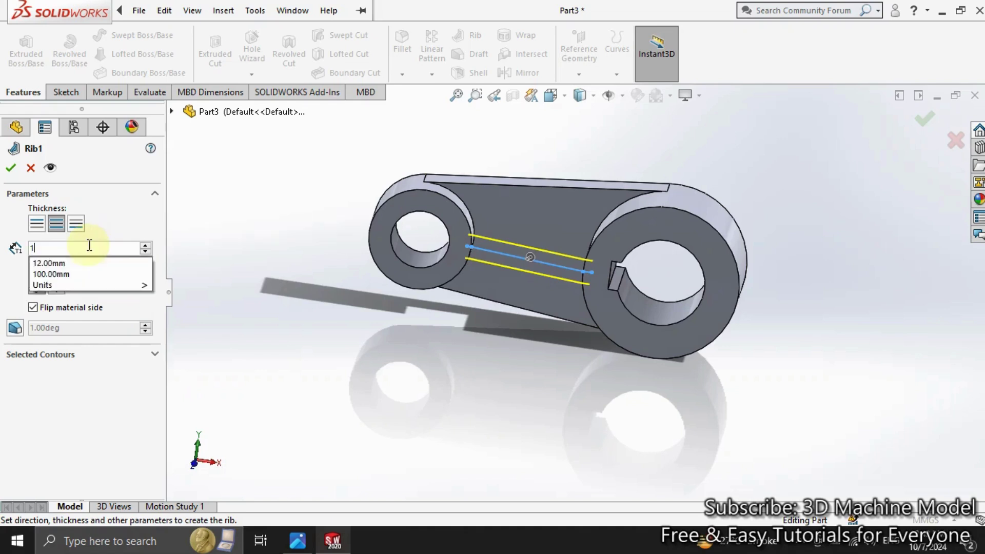
pyautogui.write('2')
pyautogui.press('Return')
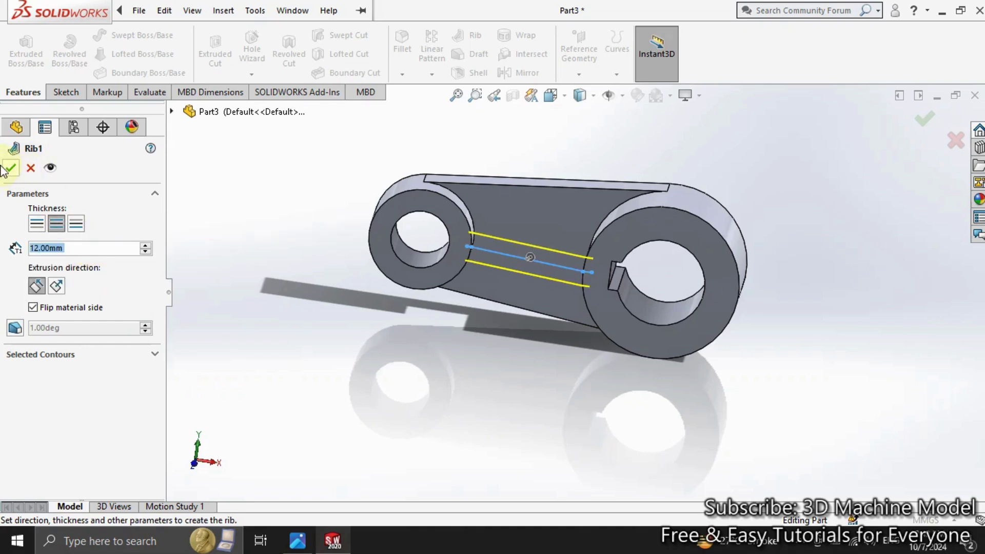
pyautogui.click(9, 168)
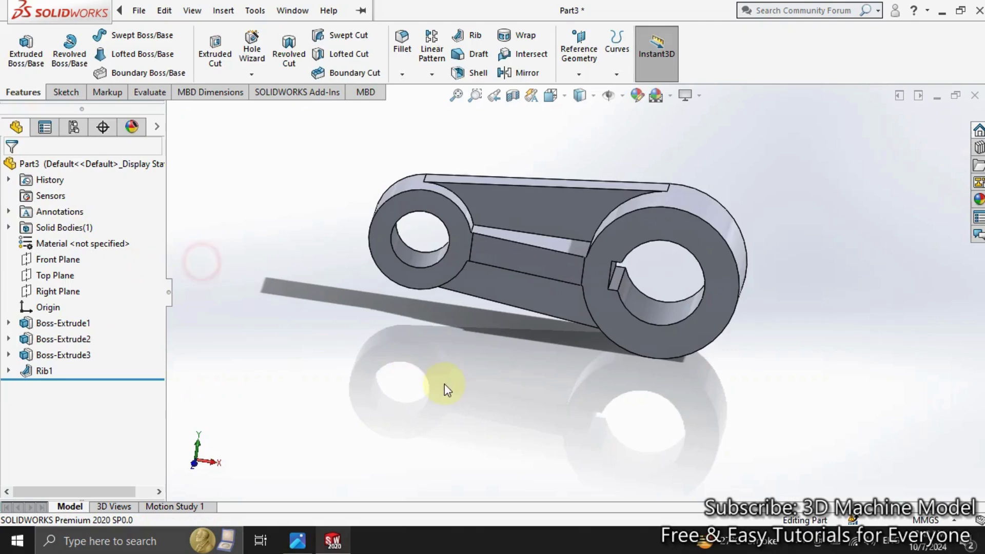
pyautogui.moveTo(444, 390)
pyautogui.mouseDown(button='middle')
pyautogui.moveTo(468, 279)
pyautogui.moveTo(497, 325)
pyautogui.moveTo(379, 291)
pyautogui.moveTo(449, 303)
pyautogui.moveTo(433, 306)
pyautogui.mouseUp(button='middle')
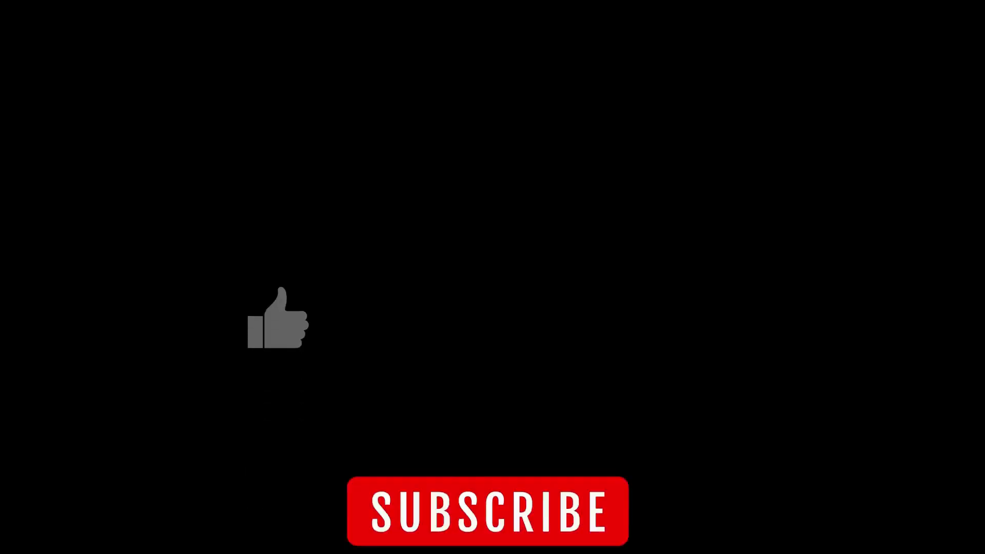